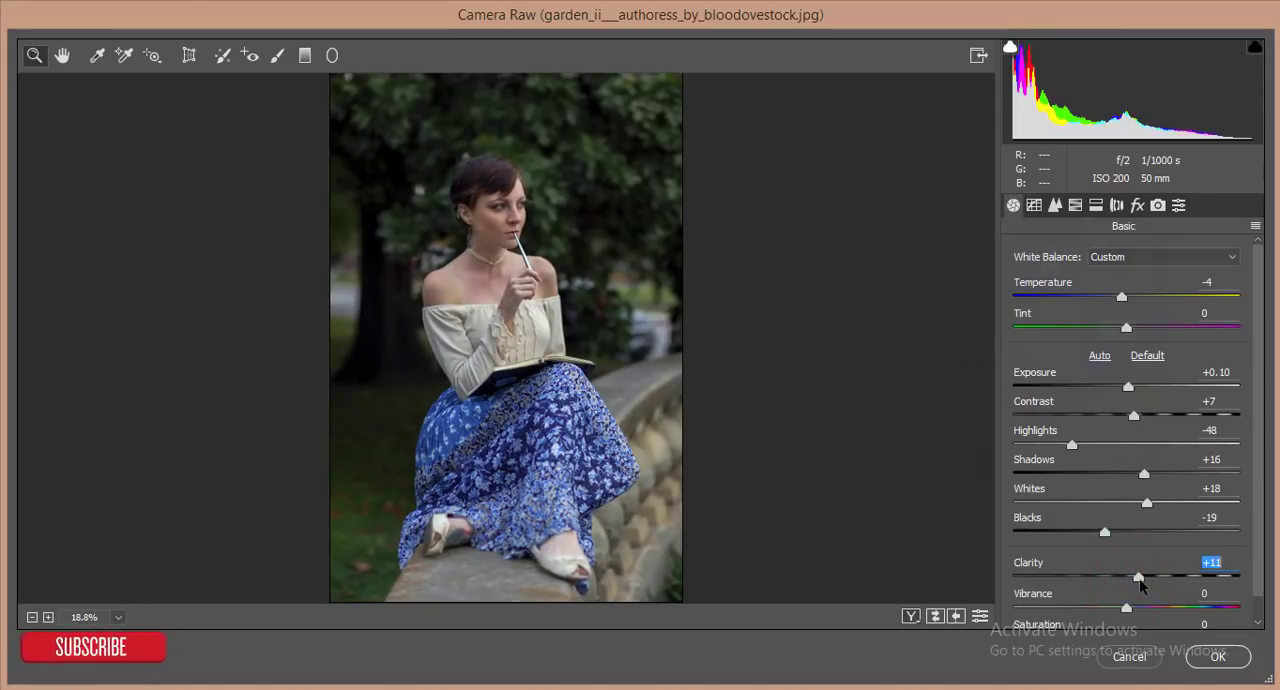
# - Set Clarity to +9, and both Vibrance and Saturation to +3, in the basic Camera Raw adjustments
pyautogui.scroll(-1, 1138, 585)
pyautogui.moveTo(1127, 583); pyautogui.dragTo(1131, 612)
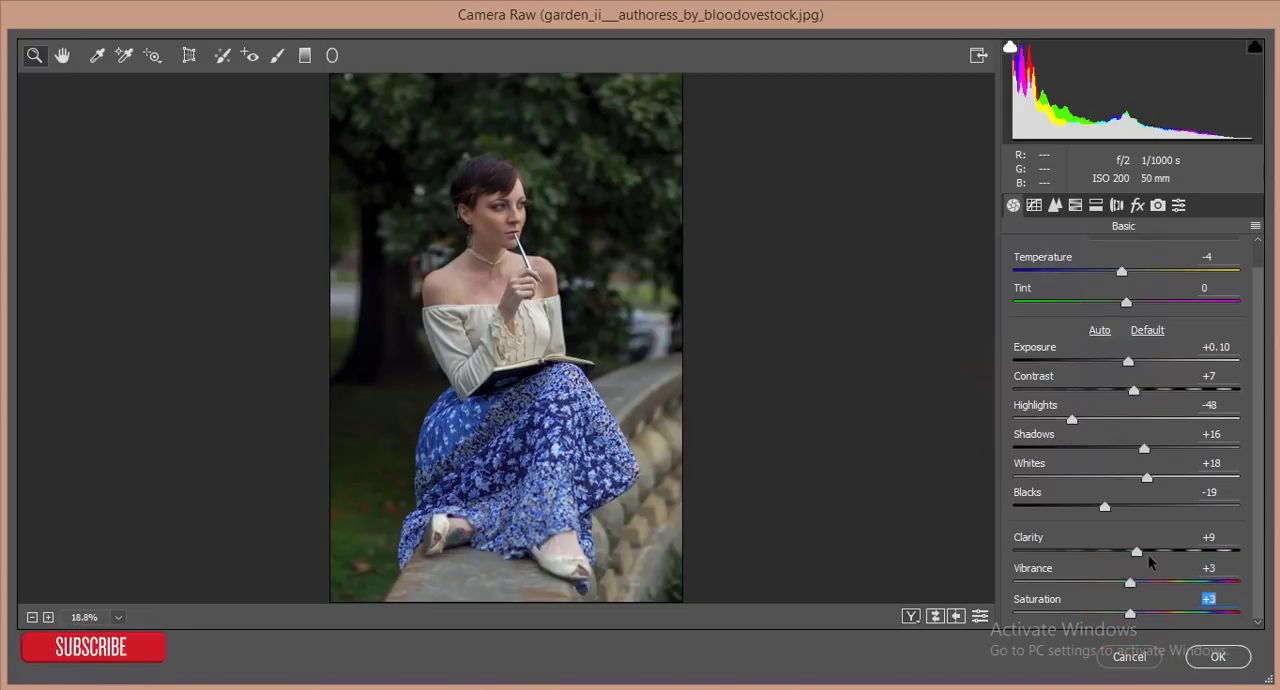
# - Sharpen the photo with an Amount of 59 and set Luminance noise reduction to 25
pyautogui.click(1055, 205)
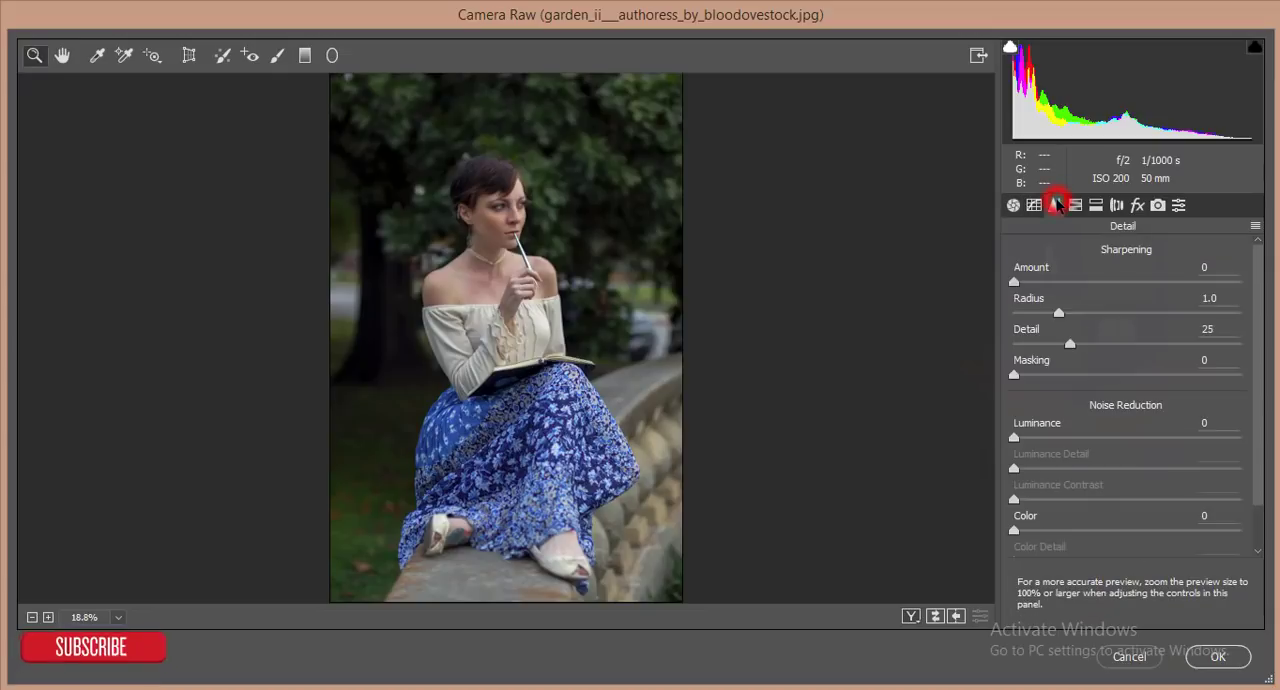
pyautogui.click(1016, 283)
pyautogui.moveTo(1033, 289); pyautogui.dragTo(1104, 288)
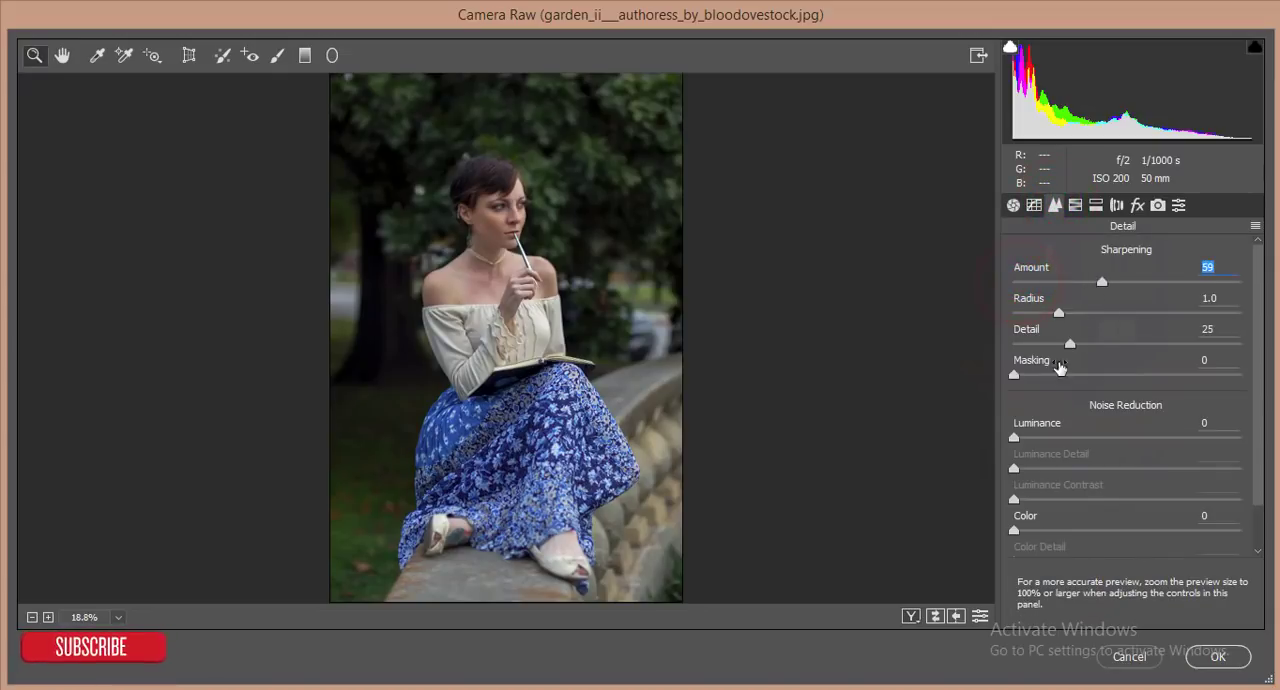
pyautogui.moveTo(1020, 440); pyautogui.dragTo(1070, 437)
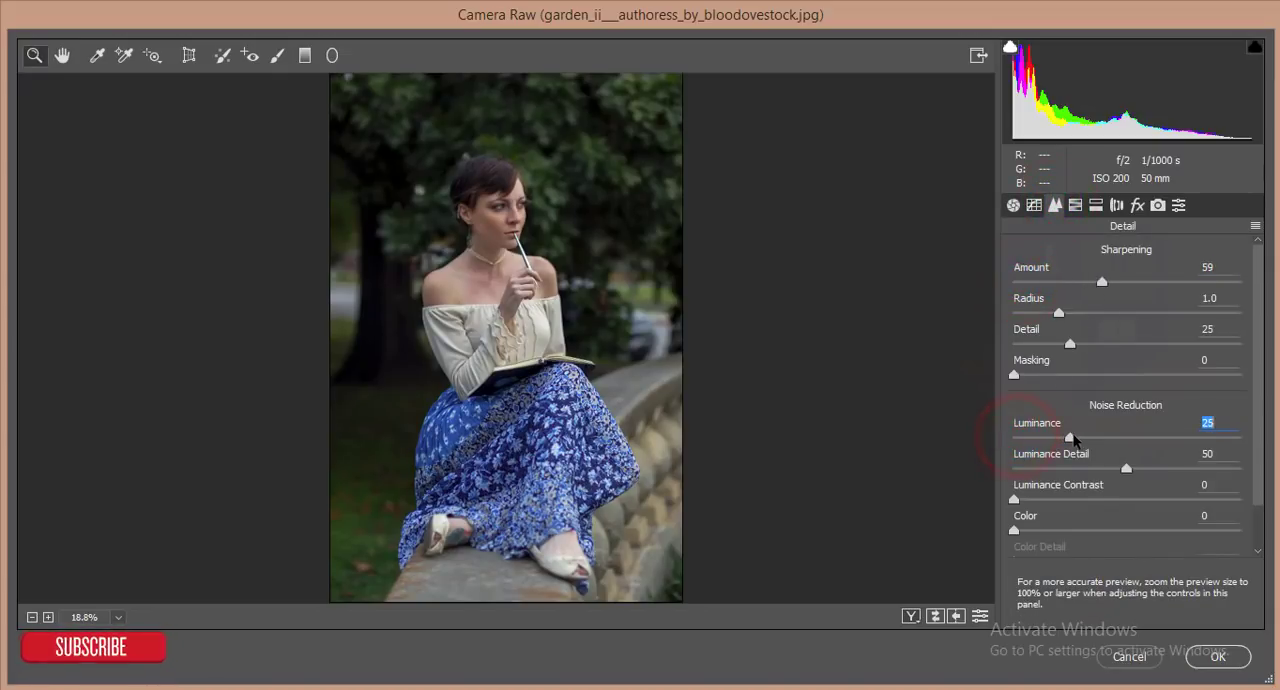
# - Lower the Blue Primary hue in Camera Calibration to shift the skirt's blues toward cyan
pyautogui.click(1157, 206)
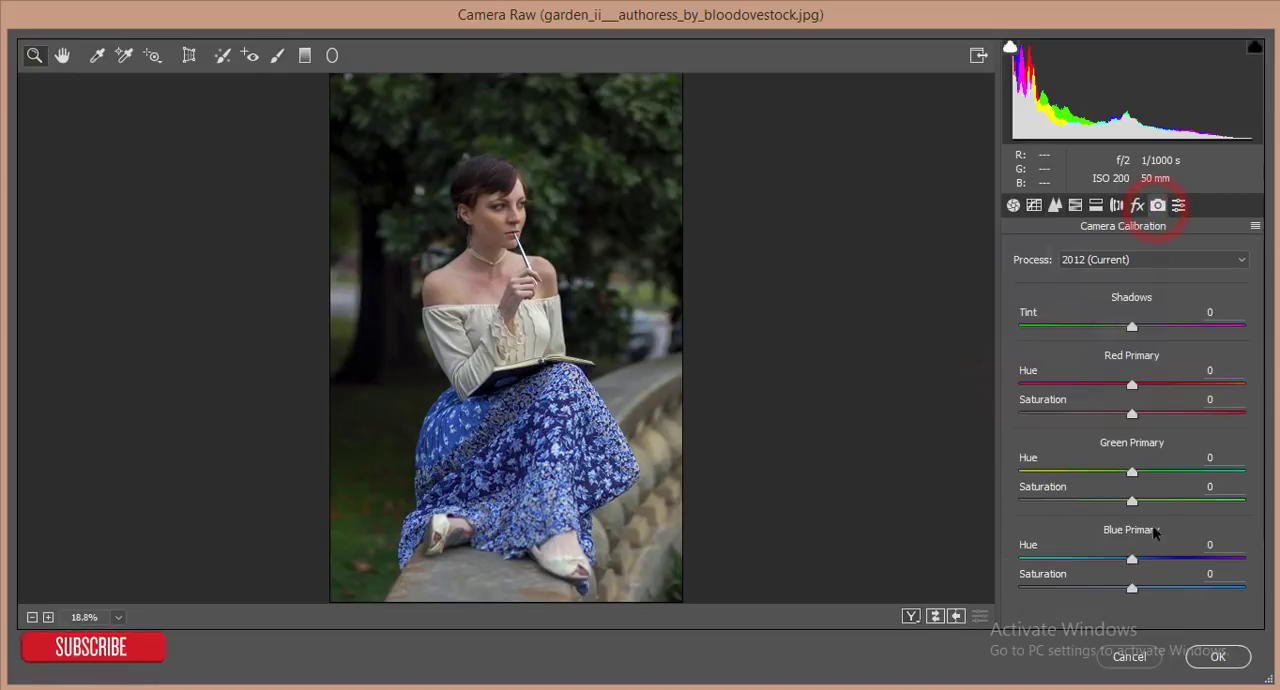
pyautogui.moveTo(1132, 562); pyautogui.dragTo(1076, 562)
pyautogui.moveTo(1131, 471)
pyautogui.mouseDown()
pyautogui.moveTo(1077, 473)
pyautogui.moveTo(1131, 472)
pyautogui.mouseUp()
# - Mute the background foliage by setting the Greens to -91 luminance and -93 saturation
pyautogui.click(1075, 205)
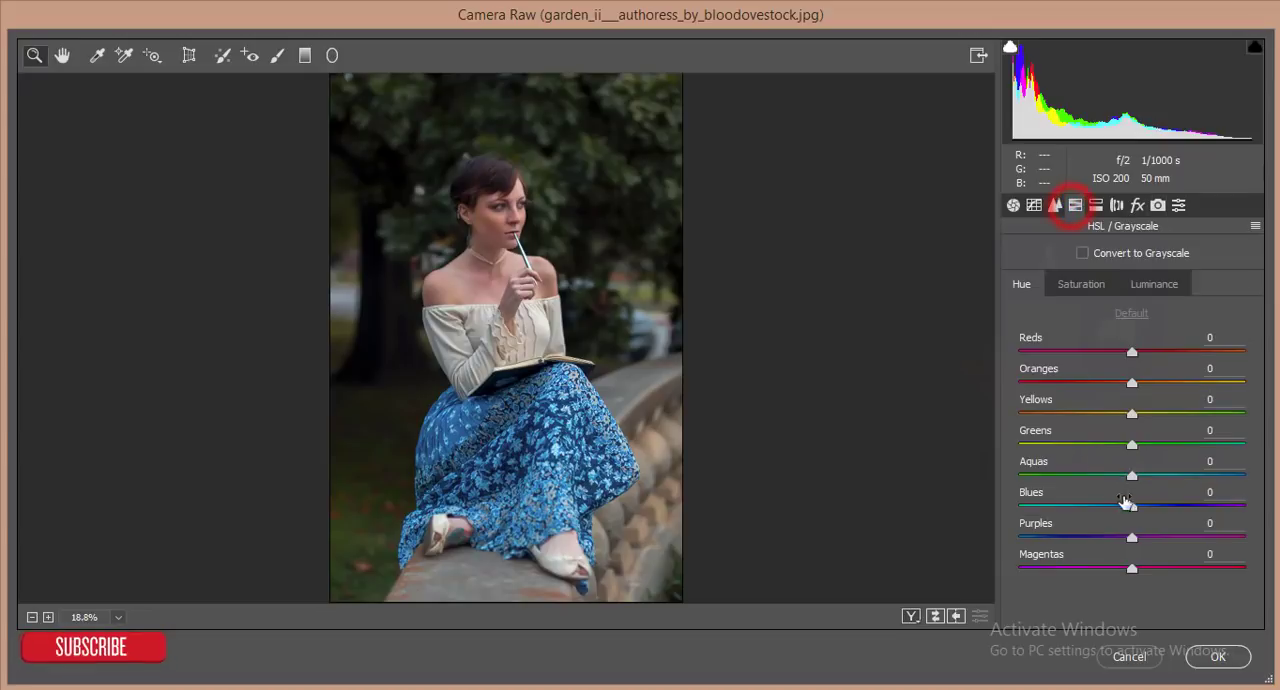
pyautogui.click(1141, 285)
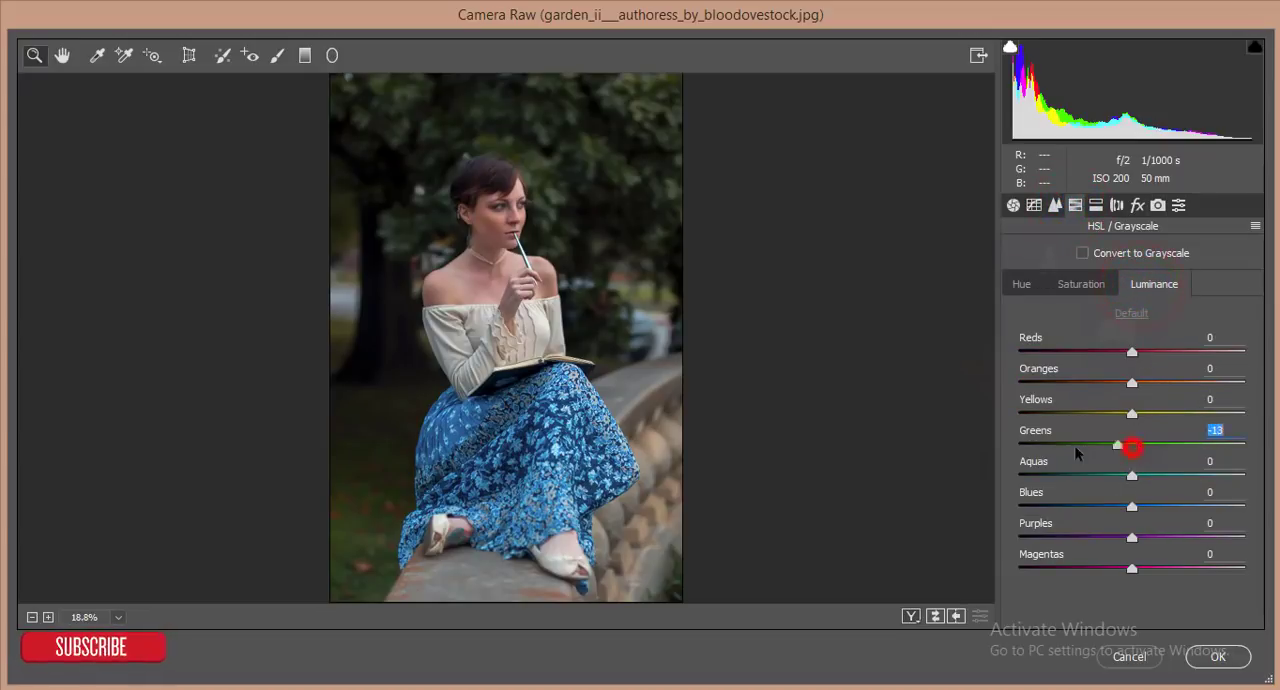
pyautogui.click(1081, 284)
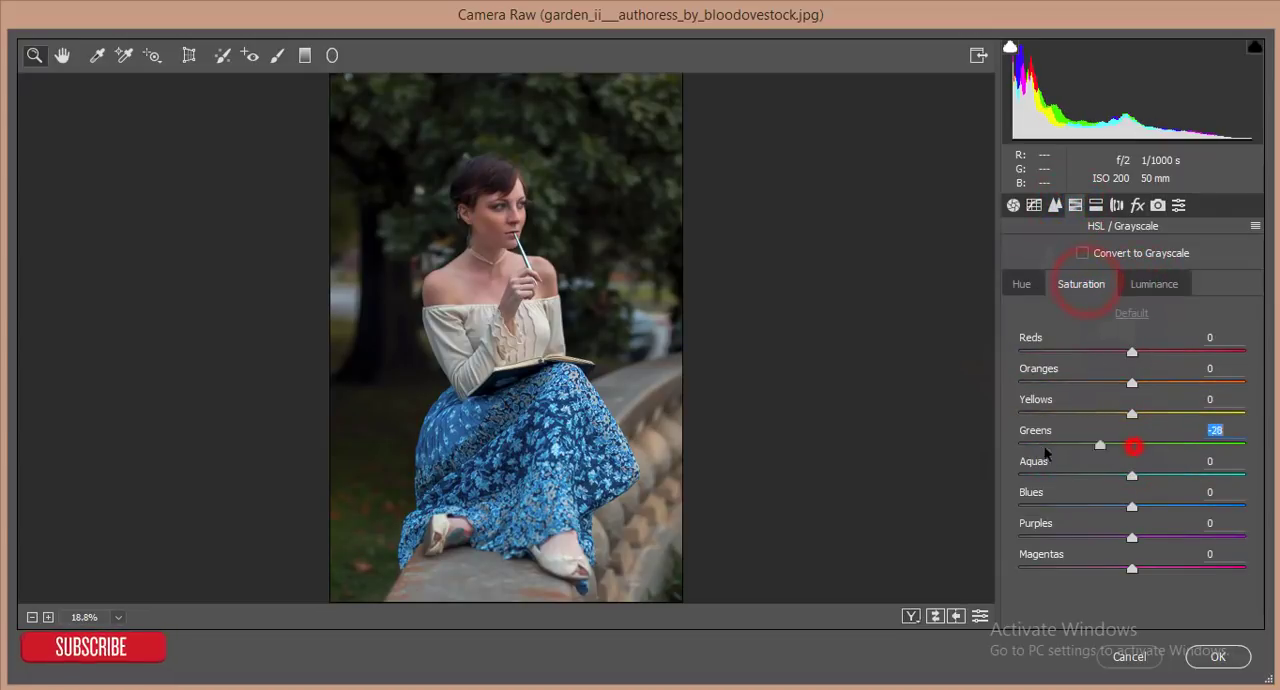
pyautogui.moveTo(1077, 452); pyautogui.dragTo(1025, 445)
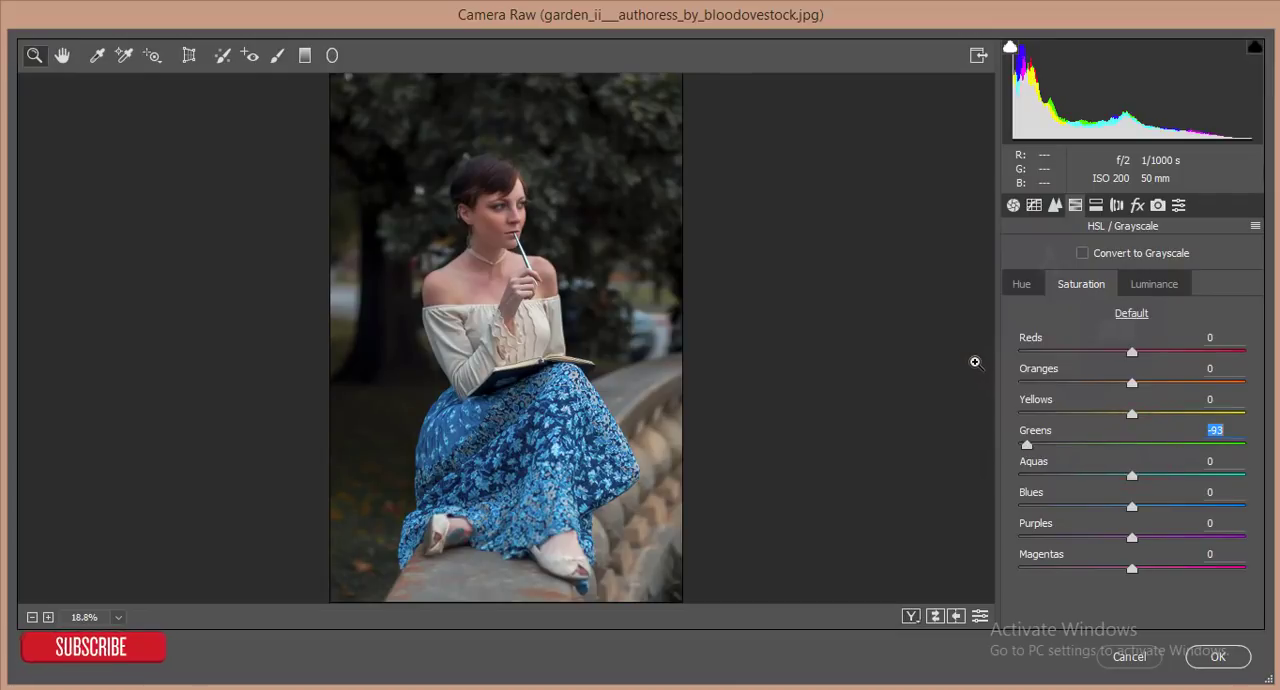
# - Adjust the warm tones' saturation and set luminance to +17 for Reds, +14 for Oranges and -21 for Purples, darkening the Blues slightly
pyautogui.moveTo(1132, 413); pyautogui.dragTo(1148, 384)
pyautogui.click(1154, 284)
pyautogui.moveTo(1131, 538); pyautogui.dragTo(1106, 510)
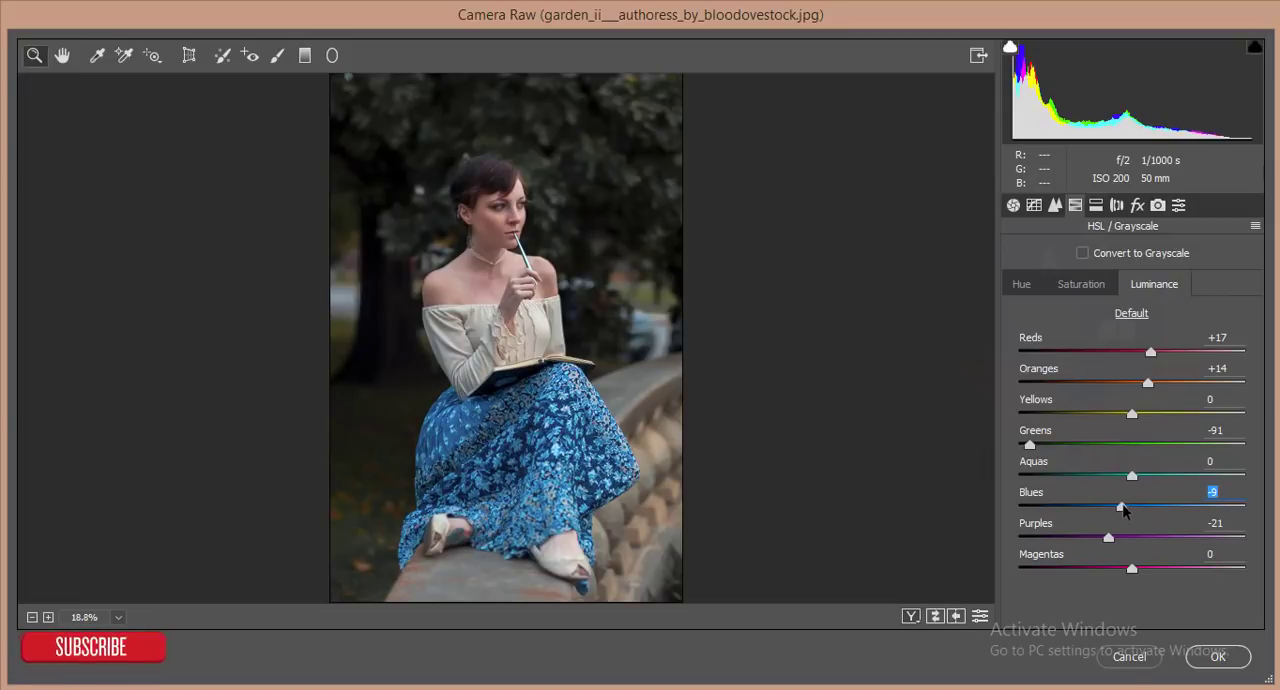
# - Adjust the saturation of the Blues and Aquas, and apply the Camera Raw edits to the layer
pyautogui.click(1092, 286)
pyautogui.moveTo(1131, 507); pyautogui.dragTo(1157, 477)
pyautogui.click(1214, 655)
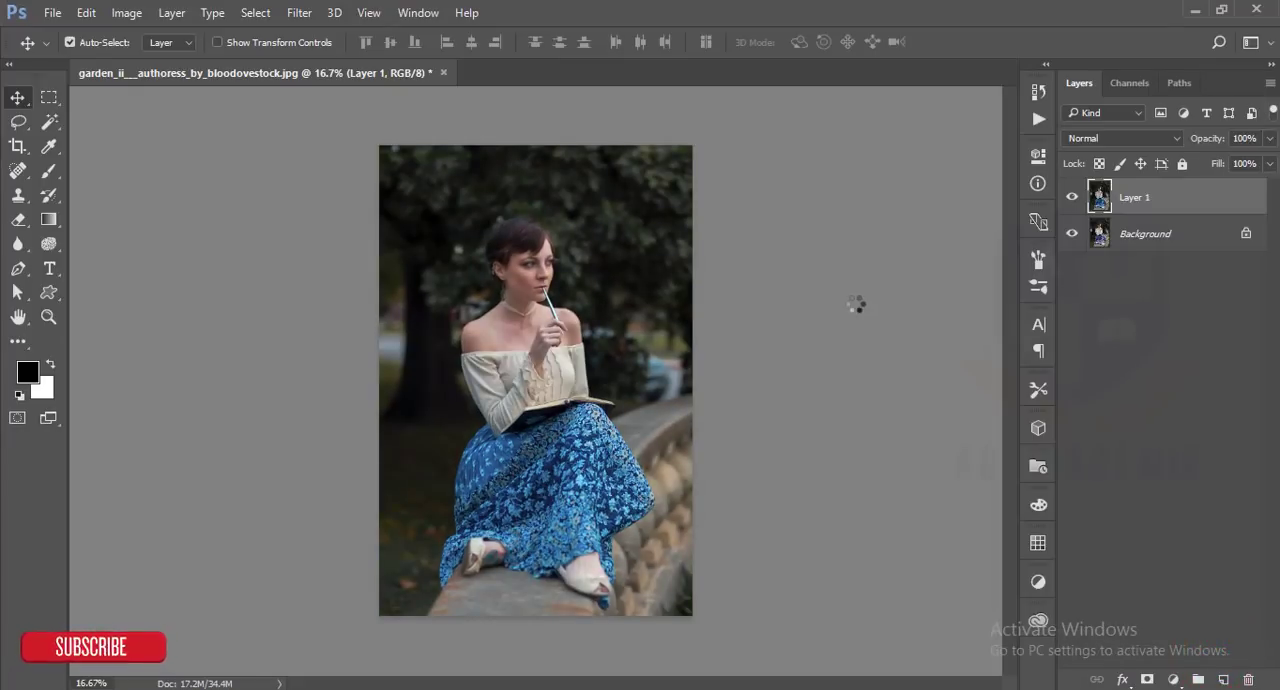
# - Compare the edited photo with the original by toggling Layer 1's visibility, and inspect the image
pyautogui.click(1073, 200)
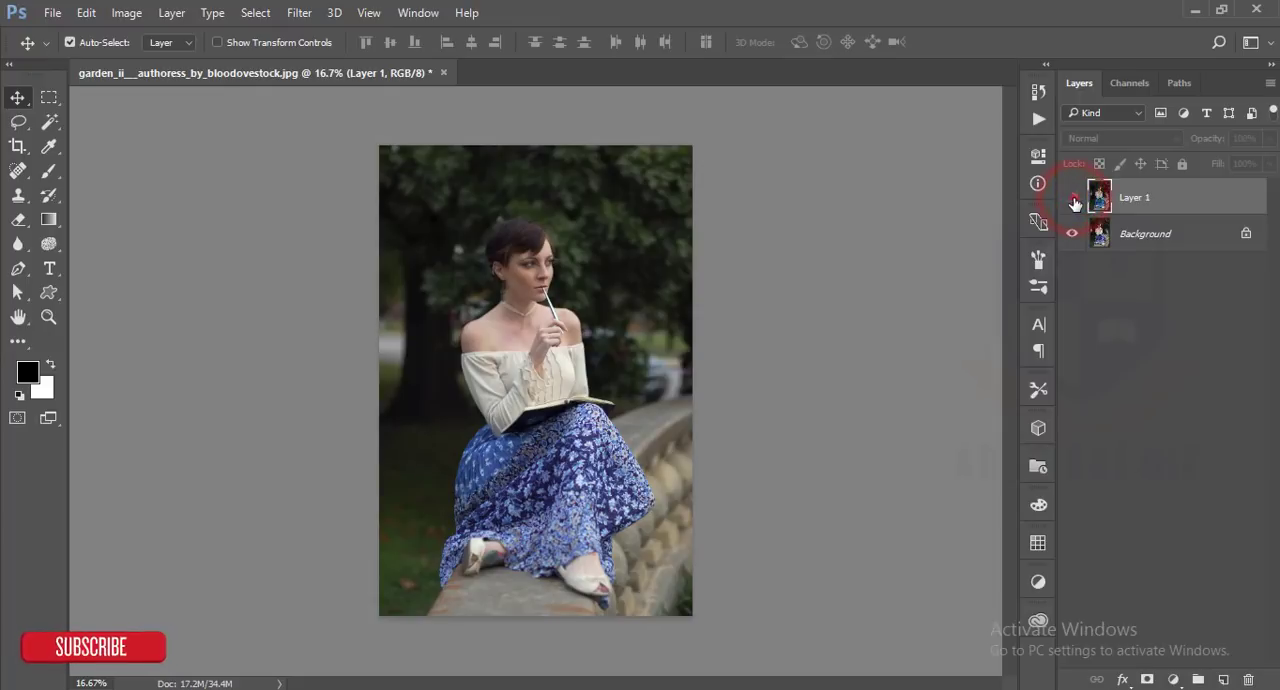
pyautogui.click(1072, 200)
pyautogui.click(1172, 200)
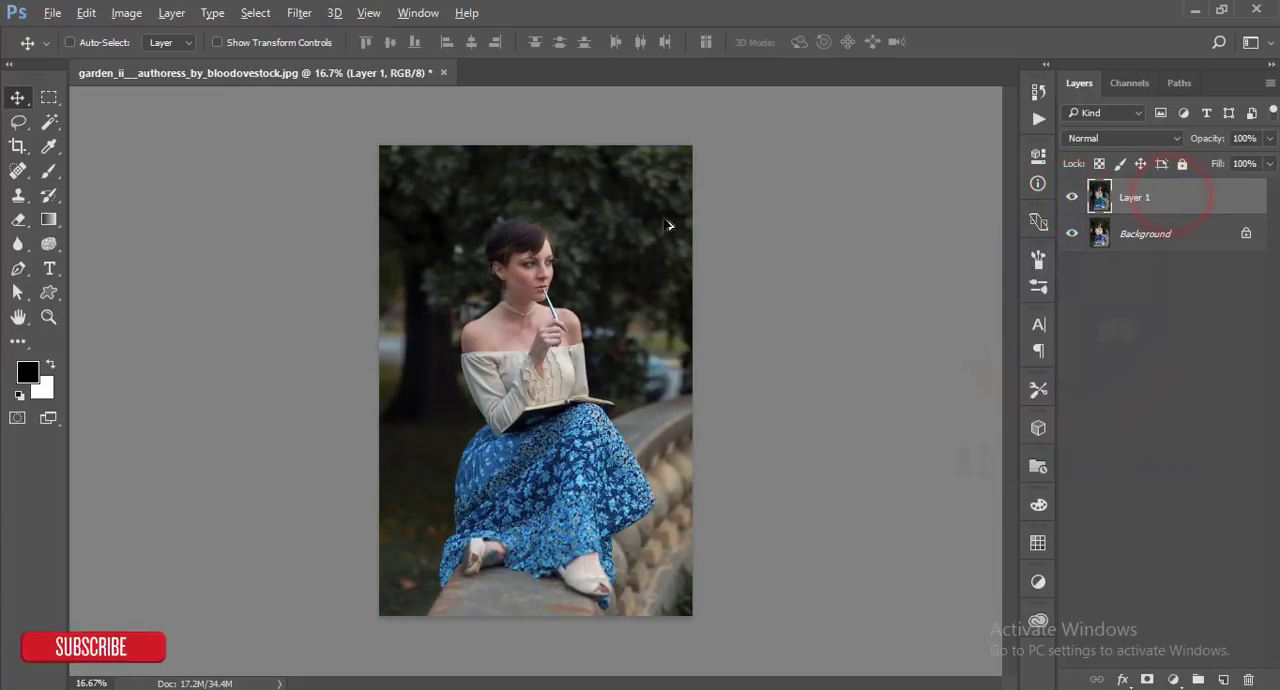
pyautogui.scroll(12, 565, 268)
pyautogui.scroll(-5, 543, 264)
pyautogui.scroll(-4, 545, 268)
pyautogui.scroll(1, 545, 268)
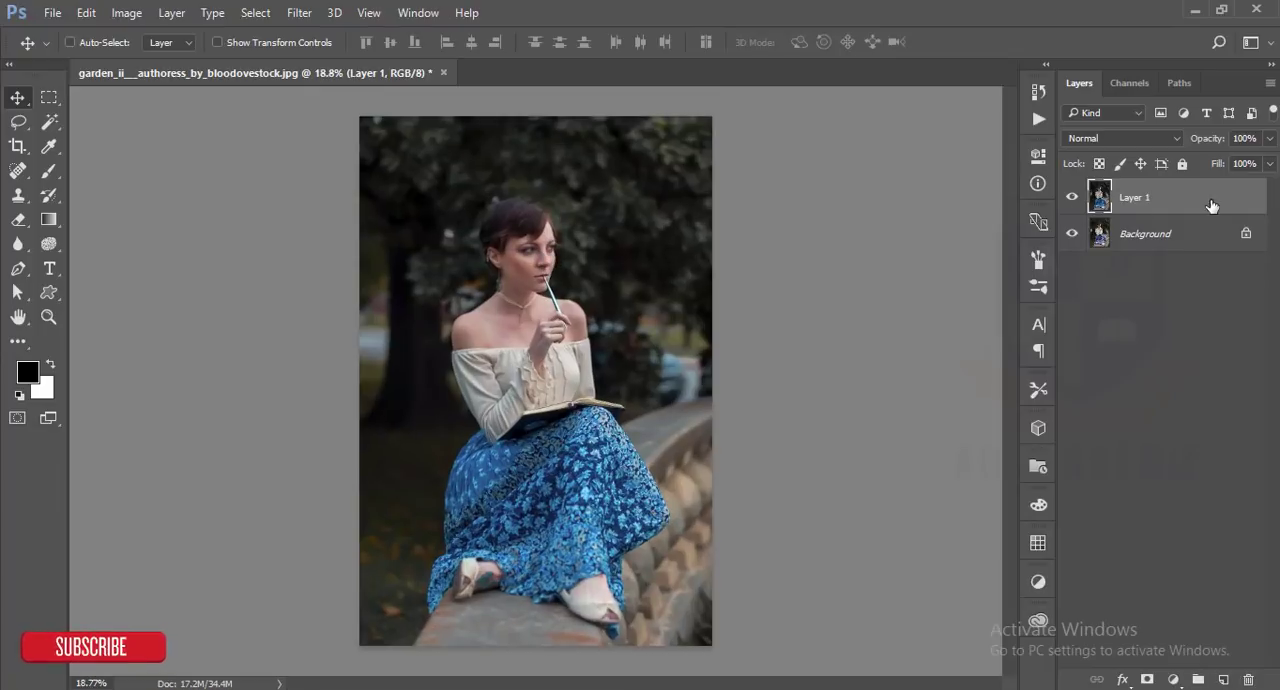
# - Duplicate Layer 1
pyautogui.moveTo(1210, 200); pyautogui.dragTo(1223, 679)
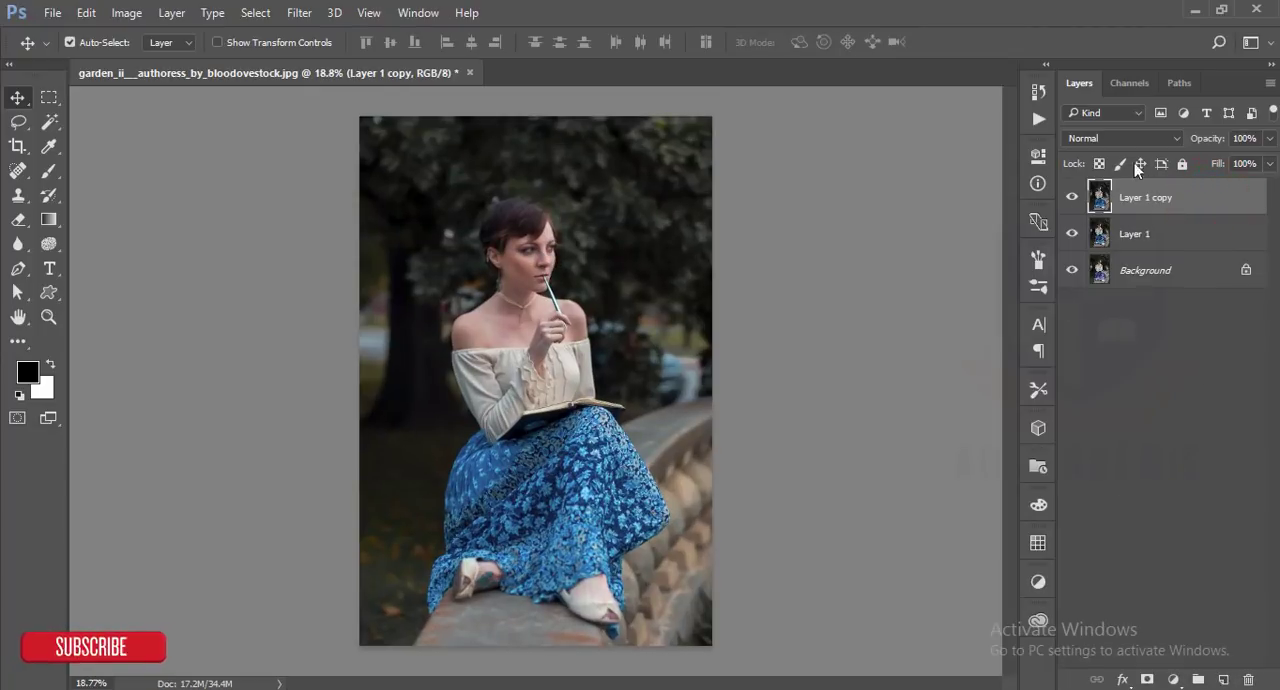
pyautogui.click(1124, 139)
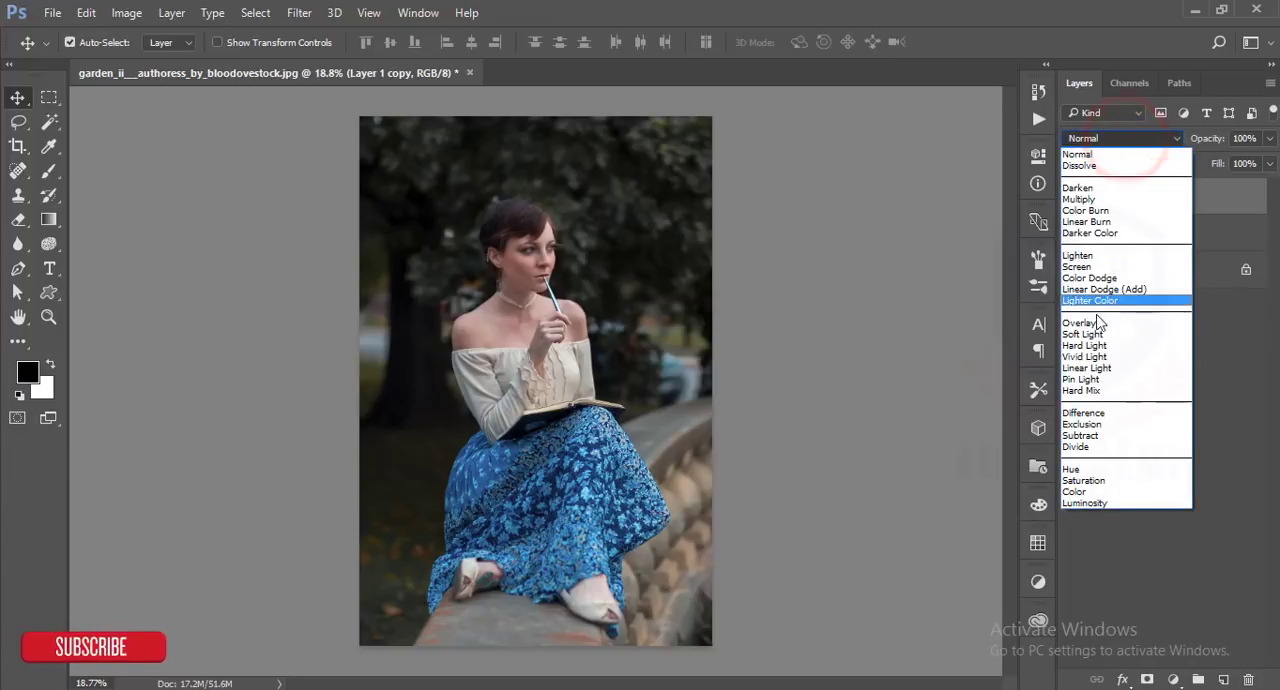
pyautogui.click(1096, 324)
pyautogui.click(1124, 139)
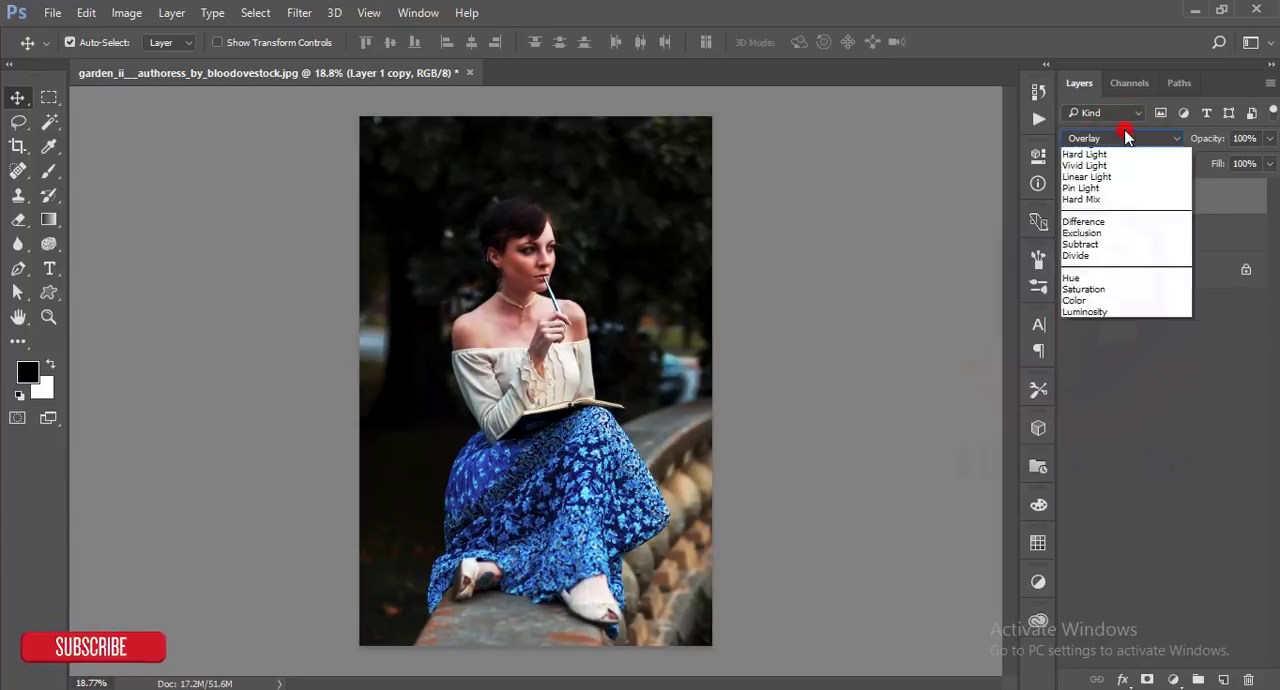
pyautogui.click(1110, 350)
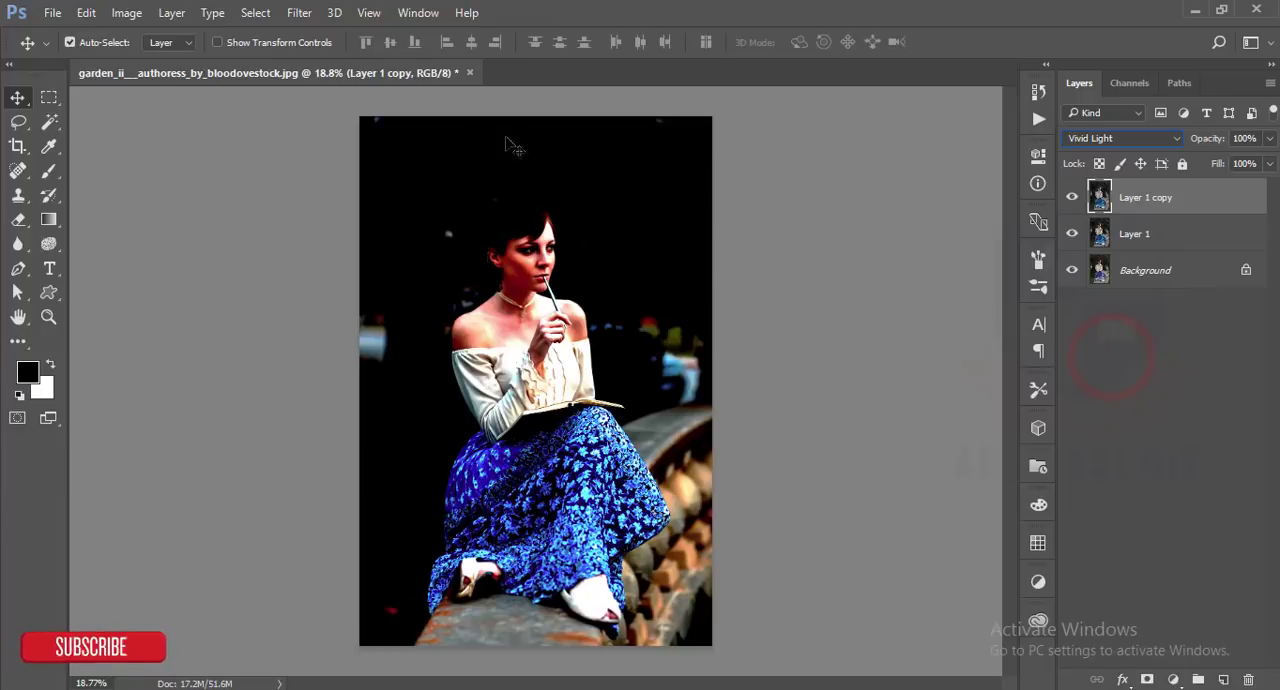
pyautogui.hotkey('ctrl', 'alt', 'z')
pyautogui.hotkey('ctrl', 'alt', 'z')
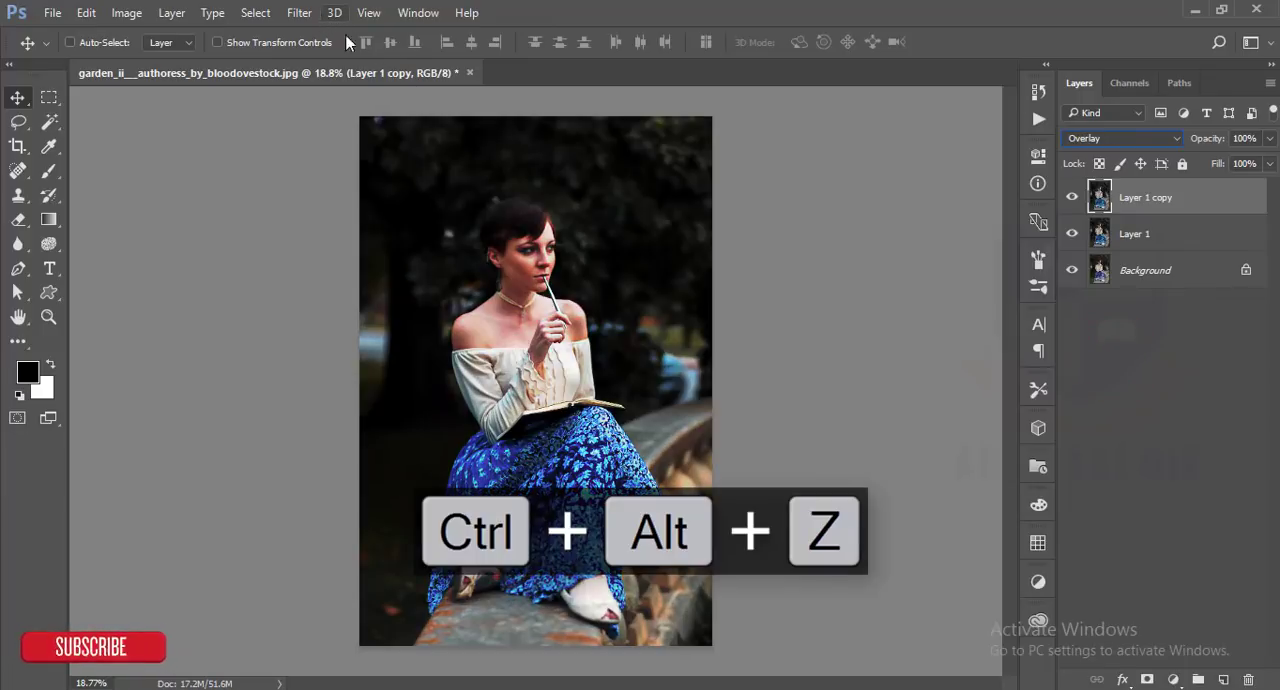
# - Set the duplicated layer's blend mode to Vivid Light and apply a High Pass filter with a 0.3 pixel radius to it
pyautogui.click(1082, 138)
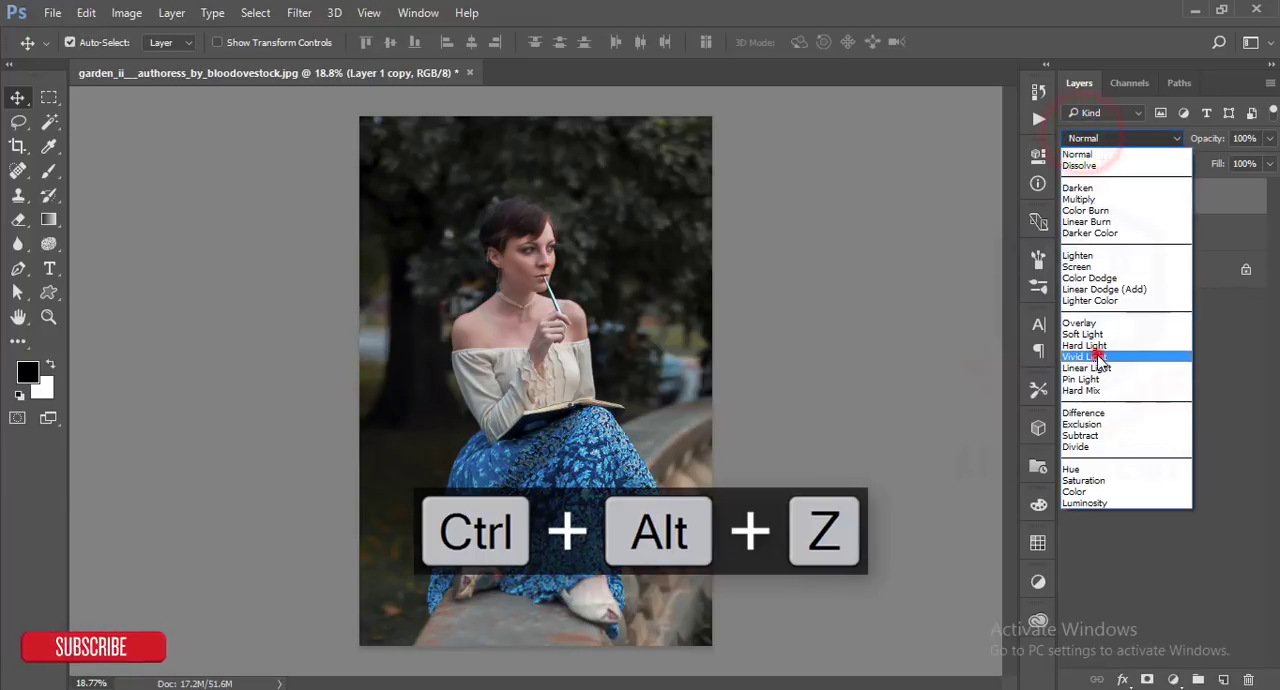
pyautogui.click(1096, 356)
pyautogui.click(303, 14)
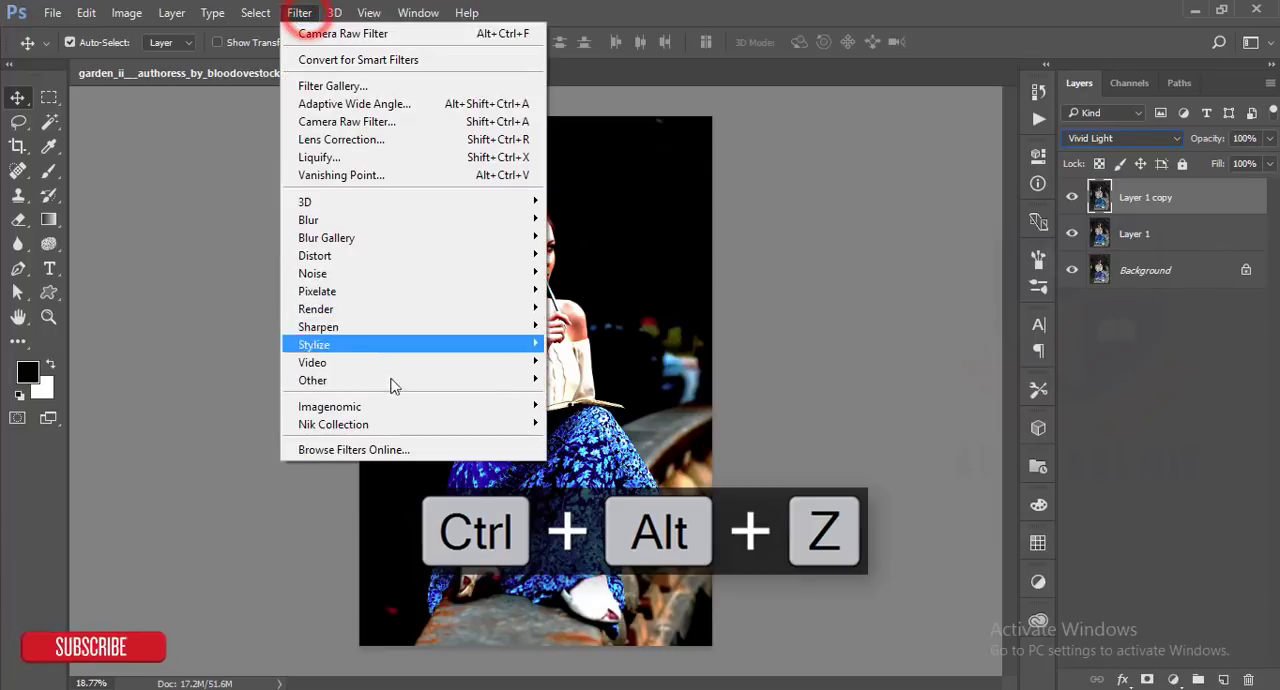
pyautogui.moveTo(407, 408)
pyautogui.moveTo(423, 380)
pyautogui.click(581, 396)
pyautogui.moveTo(599, 129); pyautogui.dragTo(850, 75)
pyautogui.moveTo(830, 338); pyautogui.dragTo(760, 341)
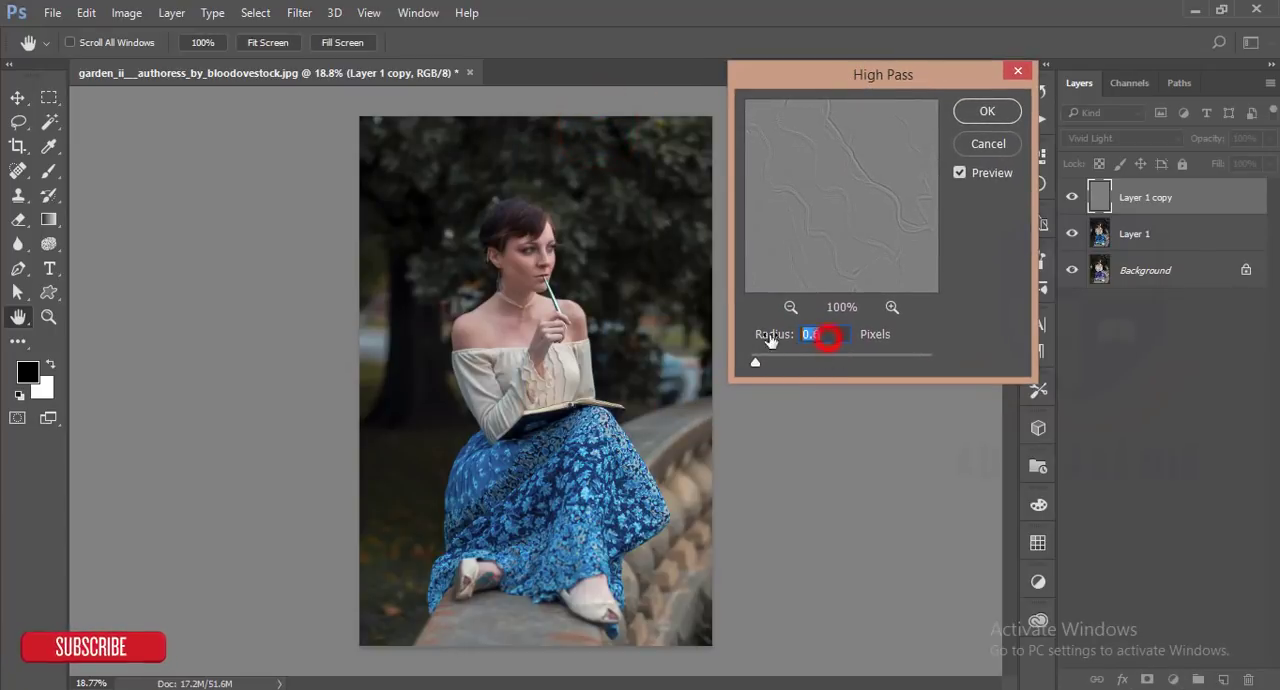
pyautogui.moveTo(857, 200); pyautogui.dragTo(846, 129)
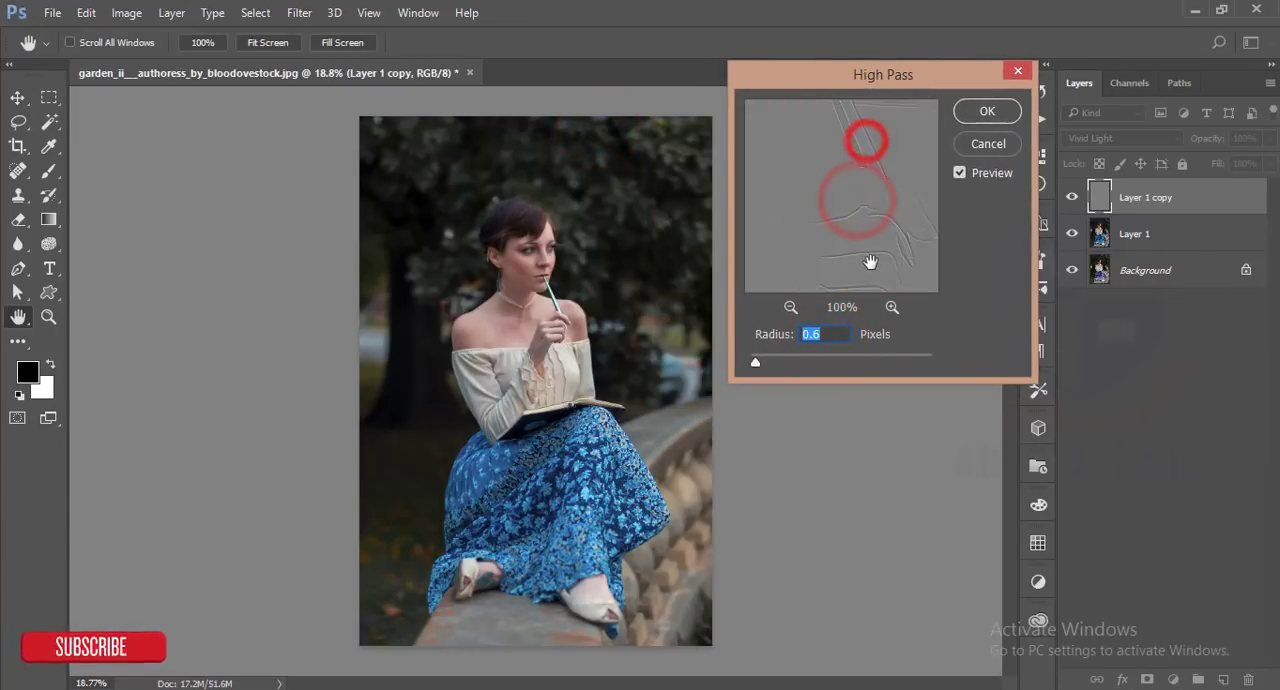
pyautogui.click(817, 338)
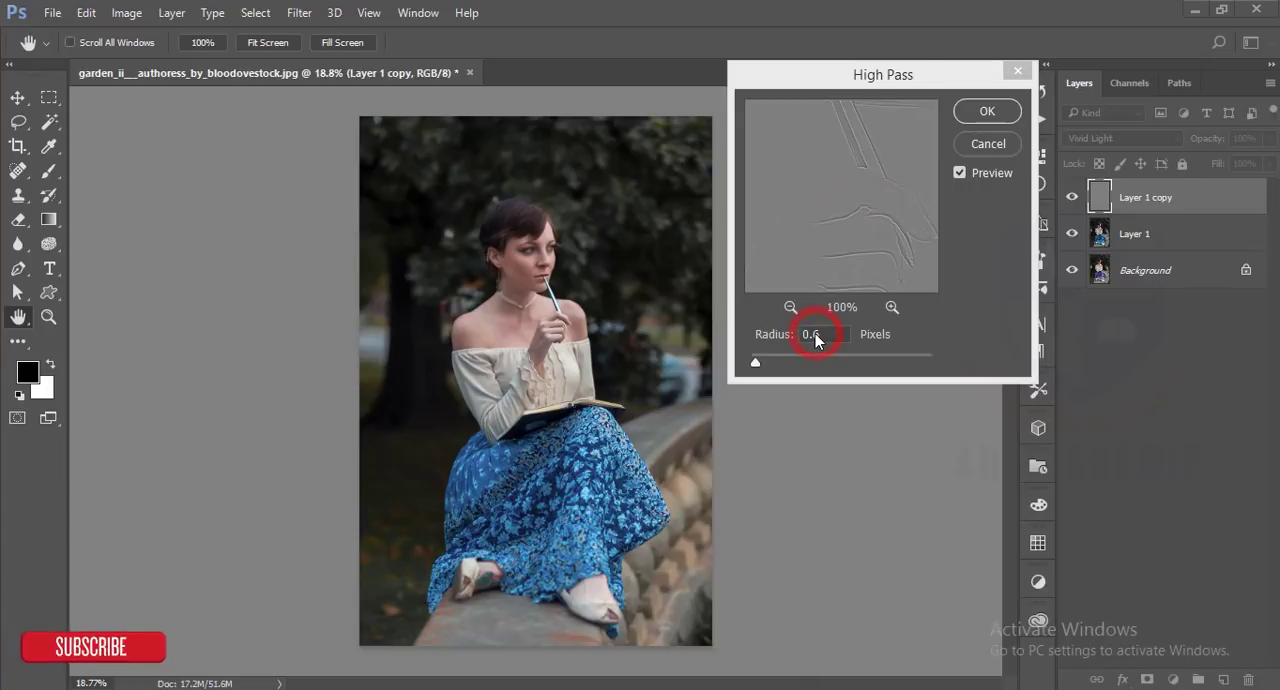
pyautogui.doubleClick(816, 336)
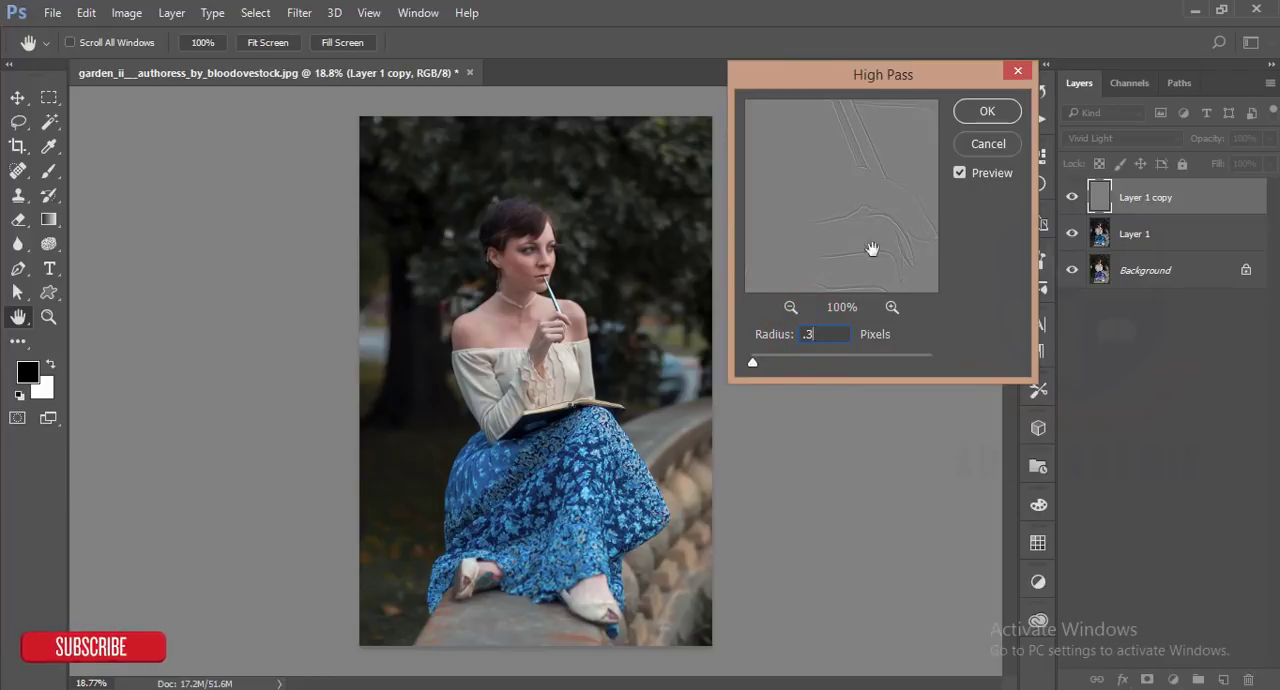
pyautogui.click(987, 111)
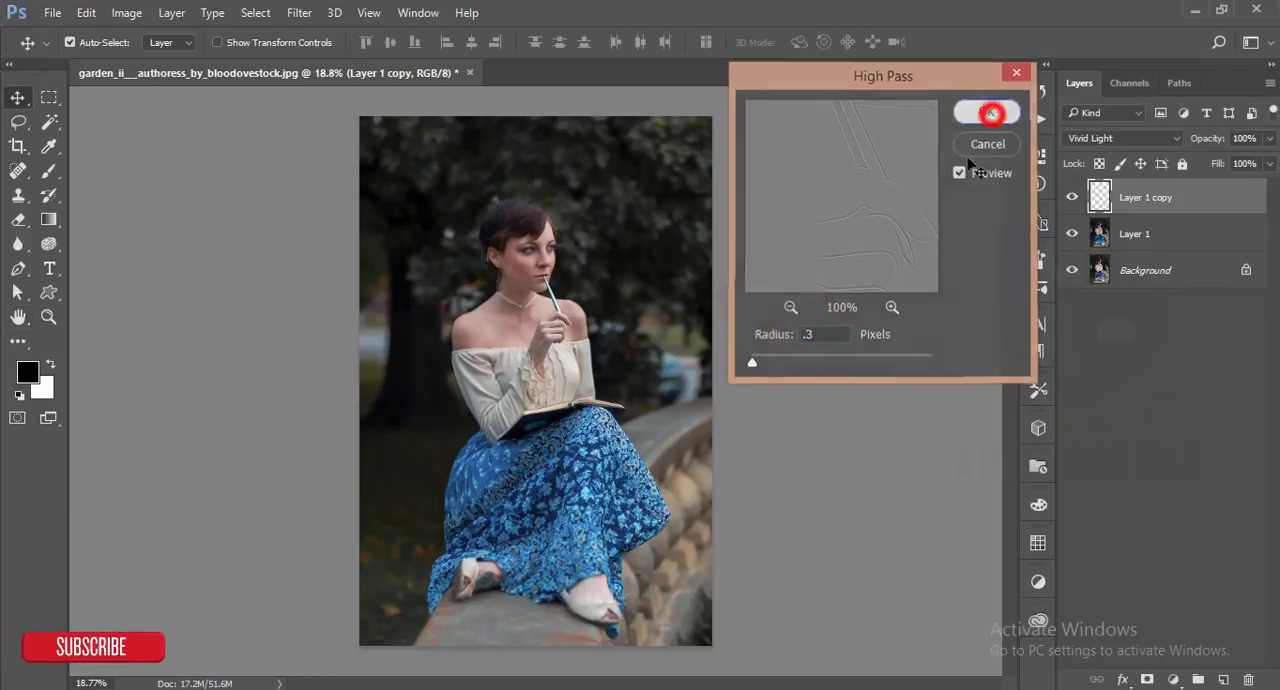
# - Group Layer 1 with its copy and stamp all visible layers into a new merged layer on top
pyautogui.keyDown('shift'); pyautogui.click(1162, 236); pyautogui.keyUp('shift')
pyautogui.hotkey('ctrl', 'g')
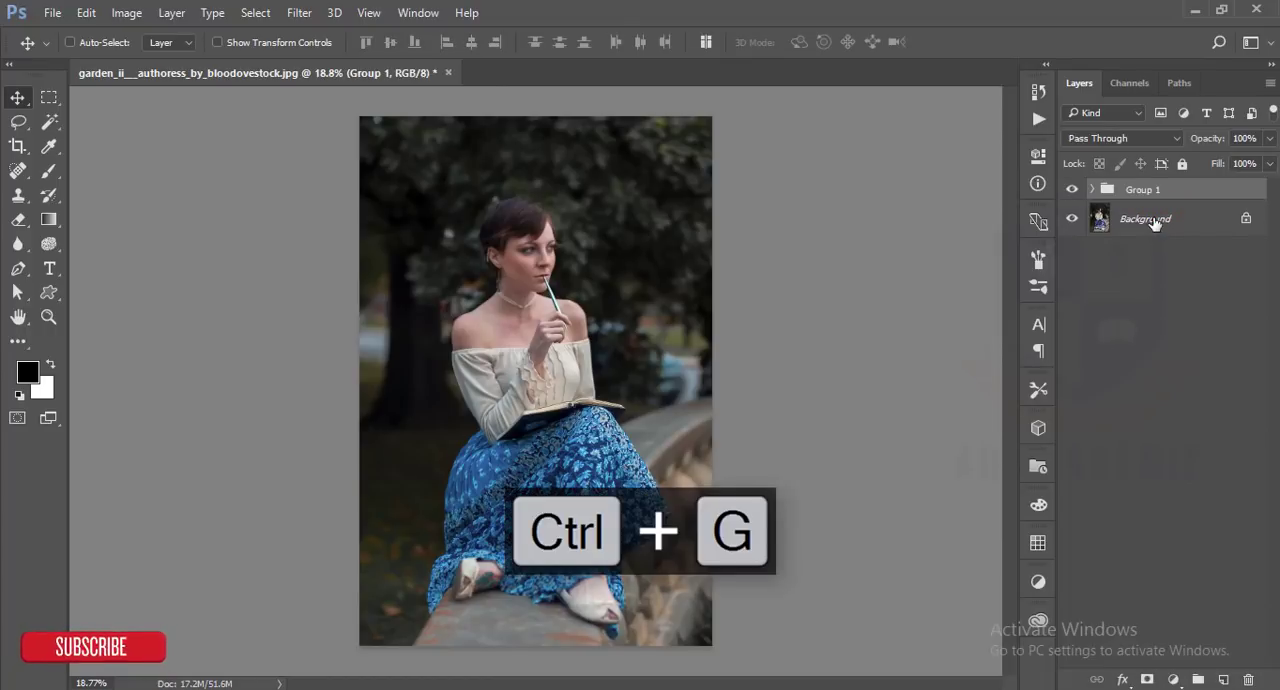
pyautogui.hotkey('ctrl', 'shift', 'alt', 'e')
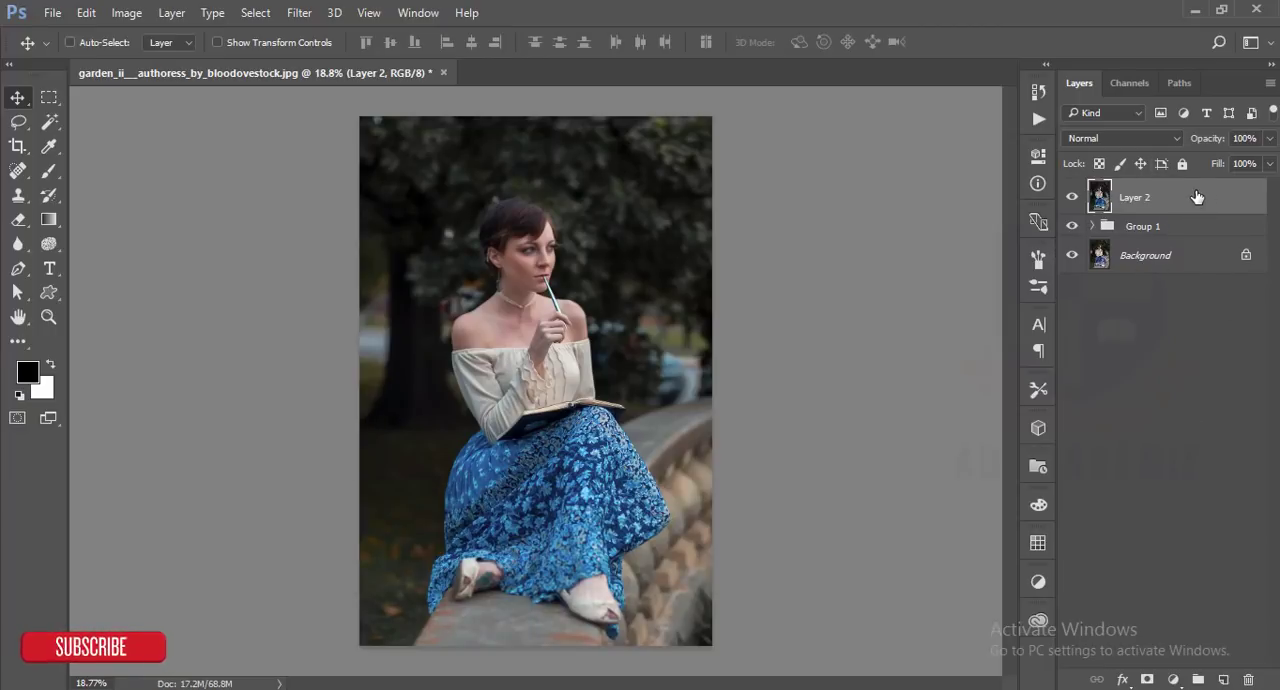
# - Duplicate the merged layer and set the duplicate's blend mode to Screen
pyautogui.hotkey('ctrl', 'j')
pyautogui.click(1159, 139)
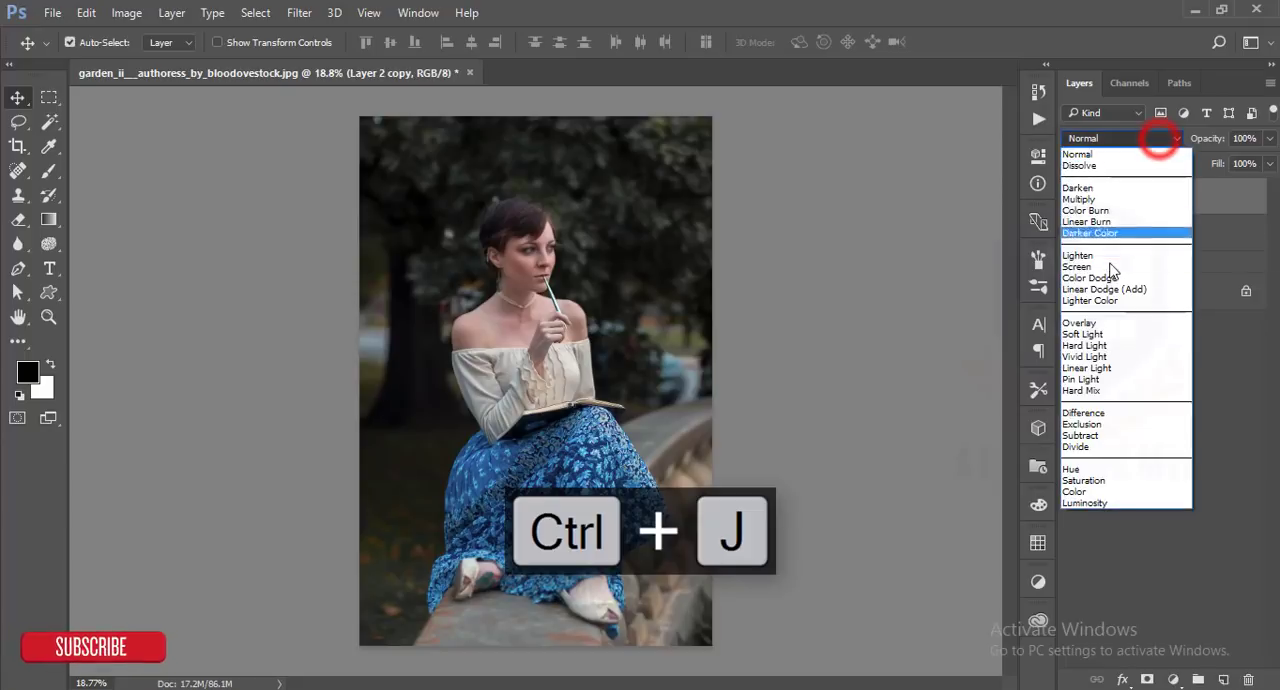
pyautogui.click(1108, 266)
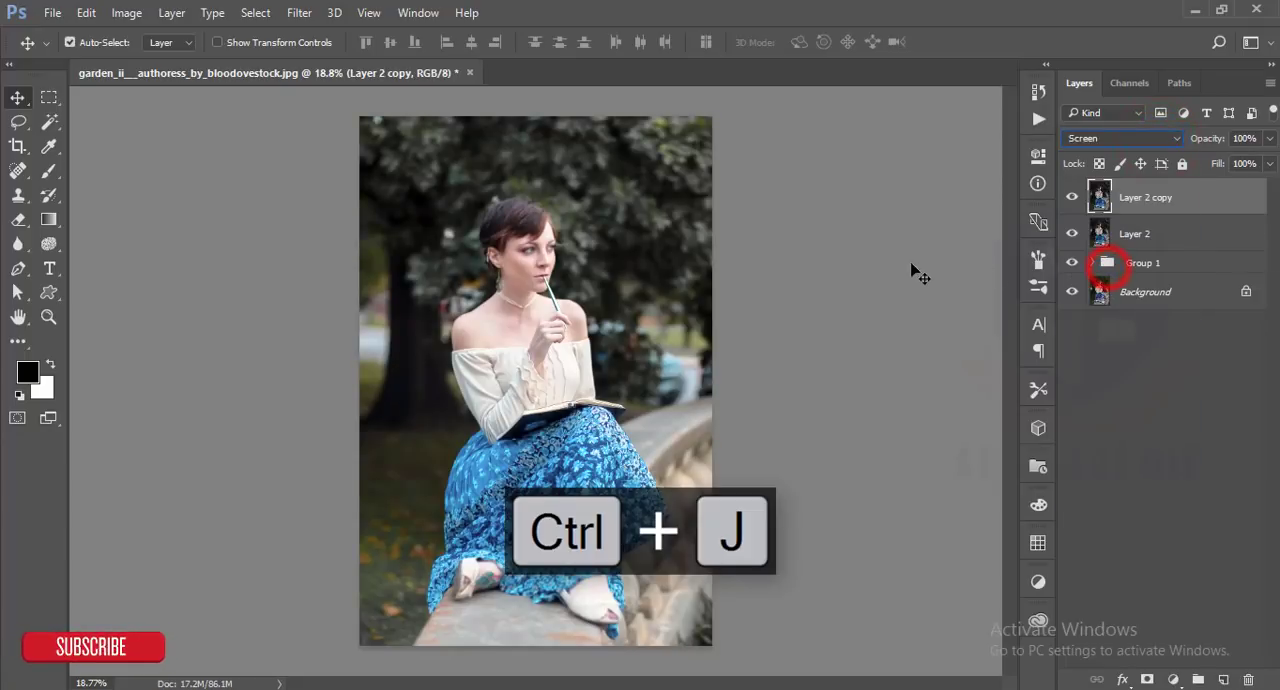
# - In the Screen layer's blending options, split the Blend If underlying-layer shadow slider to 159 / 197 and apply it
pyautogui.click(1201, 207)
pyautogui.rightClick(1201, 207)
pyautogui.click(909, 129)
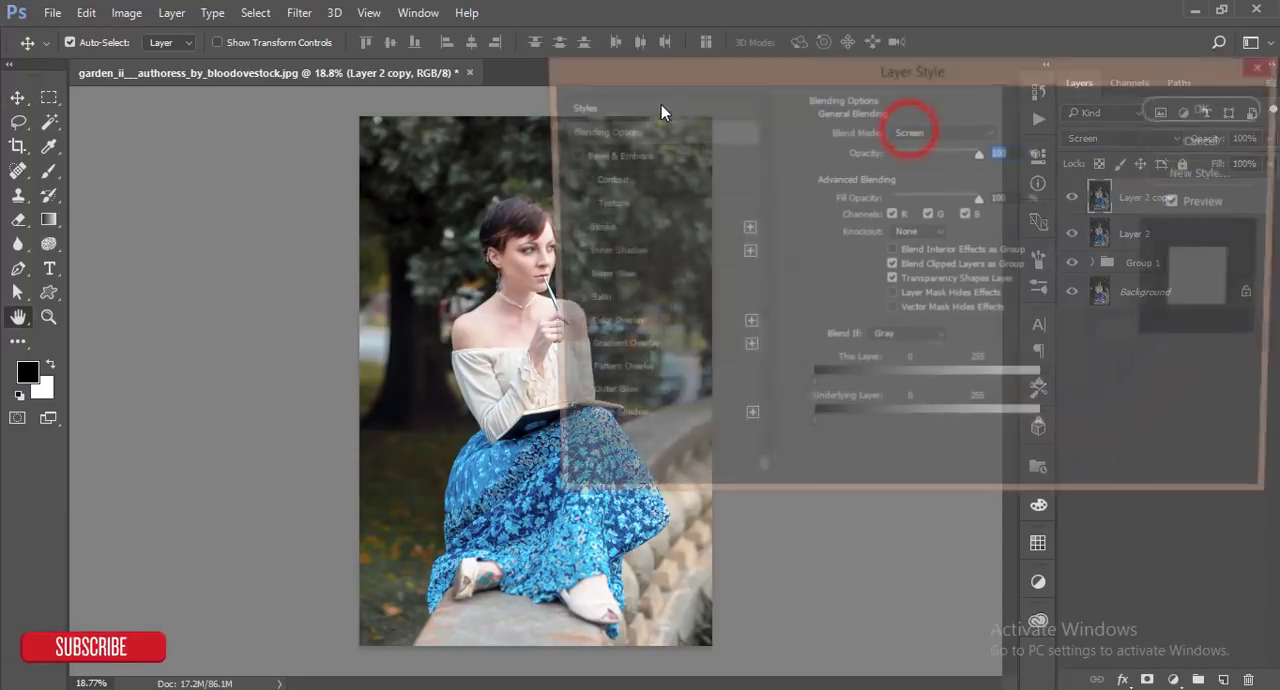
pyautogui.moveTo(720, 71); pyautogui.dragTo(847, 15)
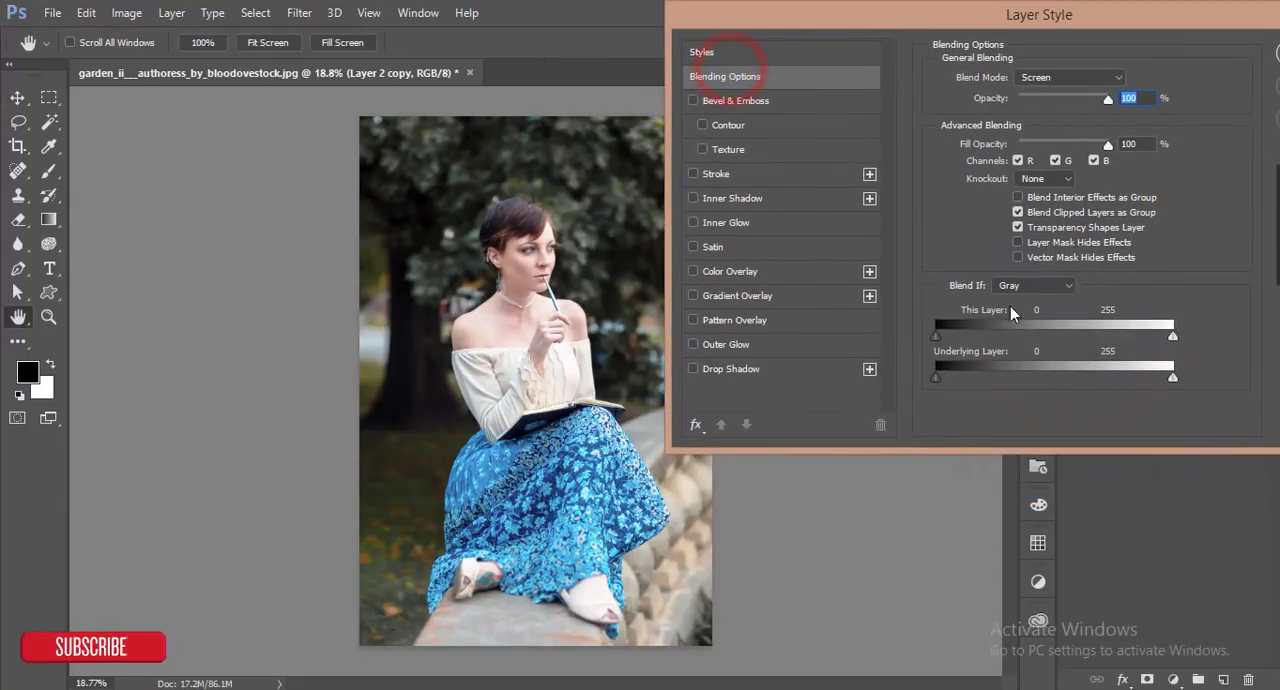
pyautogui.moveTo(937, 377); pyautogui.dragTo(1084, 375)
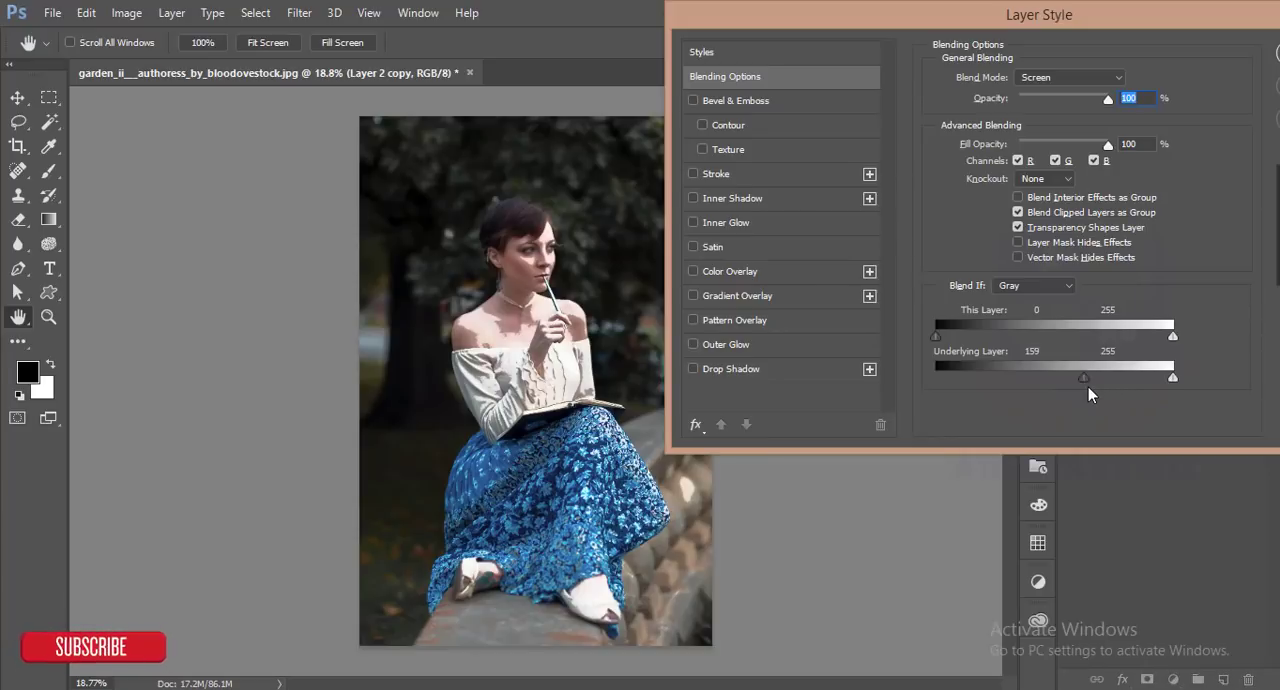
pyautogui.moveTo(1087, 377); pyautogui.dragTo(1117, 377)
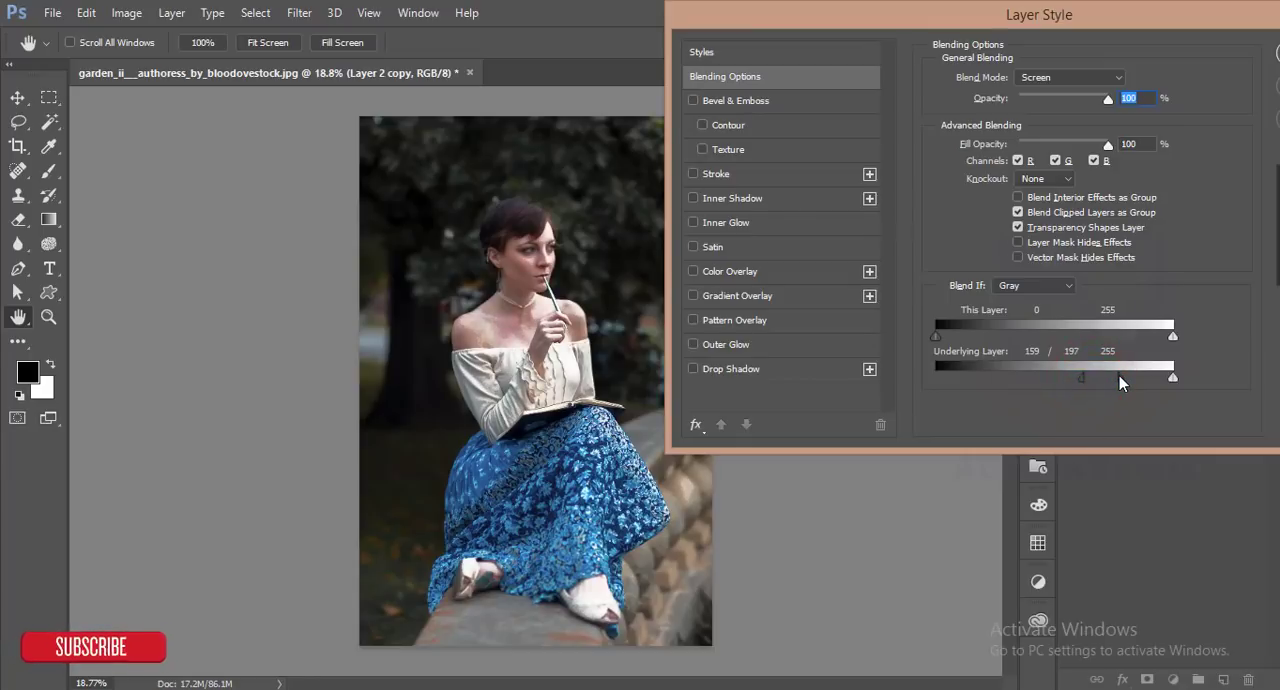
pyautogui.moveTo(1122, 14); pyautogui.dragTo(748, 241)
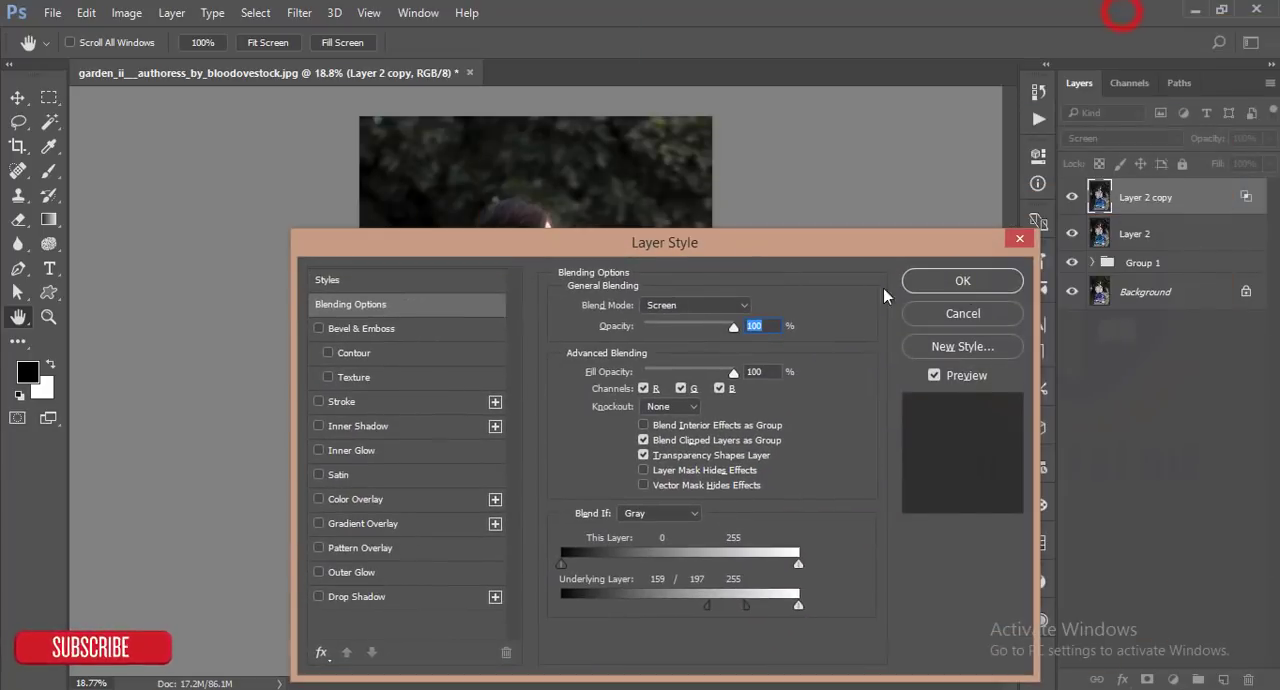
pyautogui.click(1015, 283)
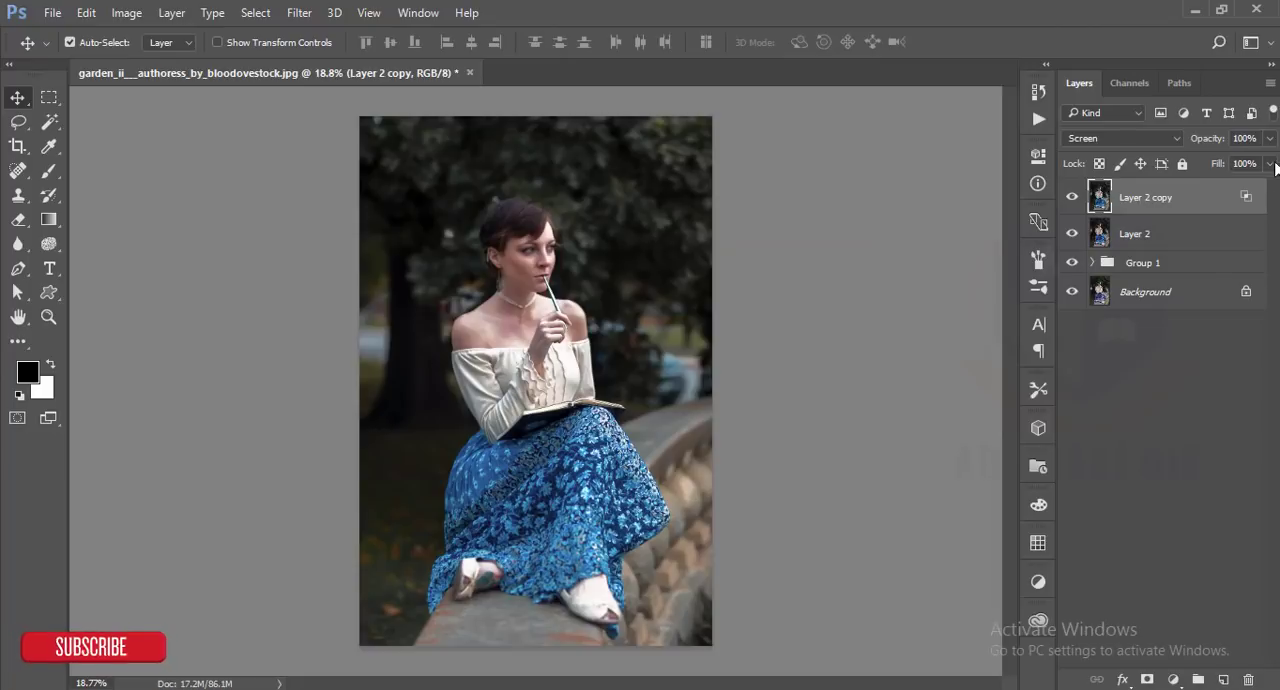
# - Duplicate Layer 2, move the duplicate to the top of the stack and set its blend mode to Multiply
pyautogui.click(1213, 240)
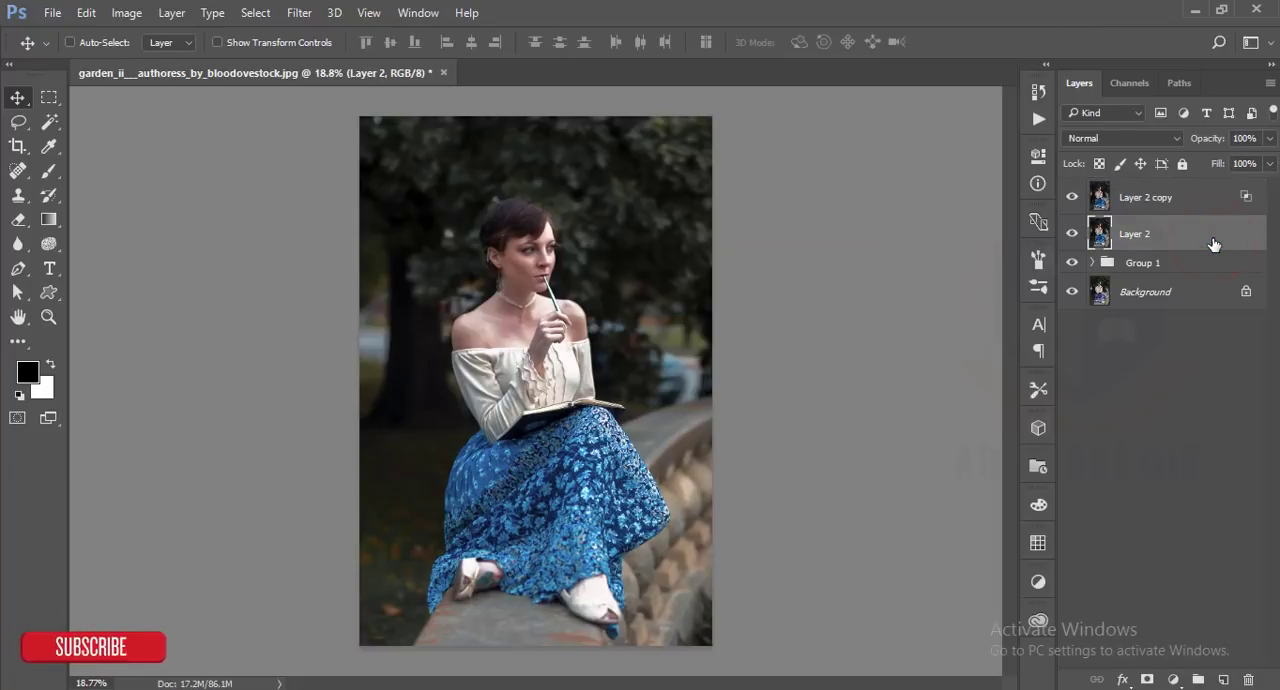
pyautogui.hotkey('ctrl', 'j')
pyautogui.moveTo(1206, 236); pyautogui.dragTo(1186, 181)
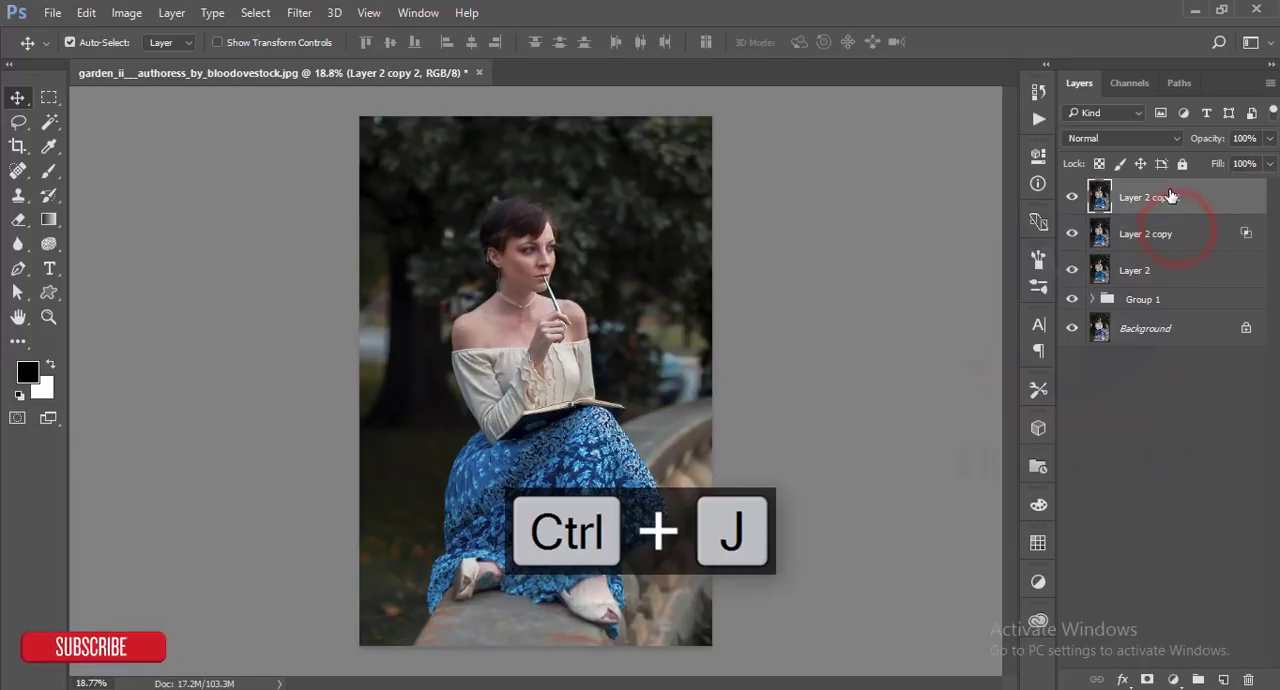
pyautogui.click(1141, 140)
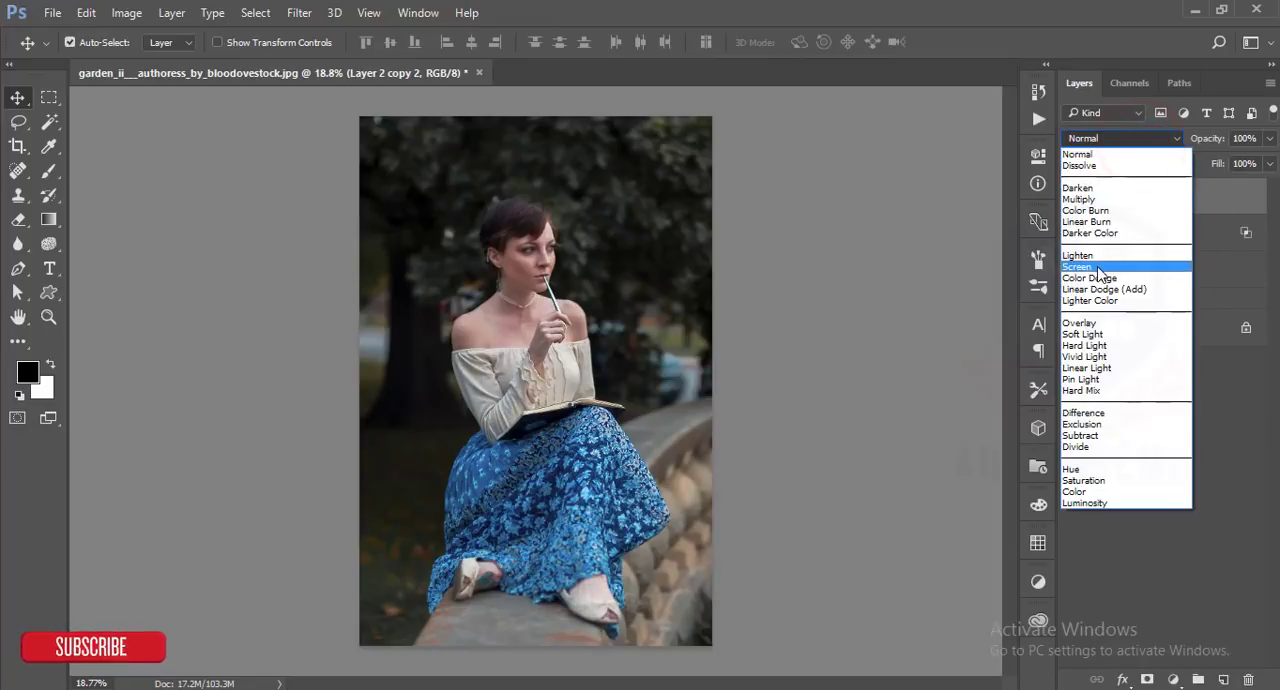
pyautogui.click(1088, 199)
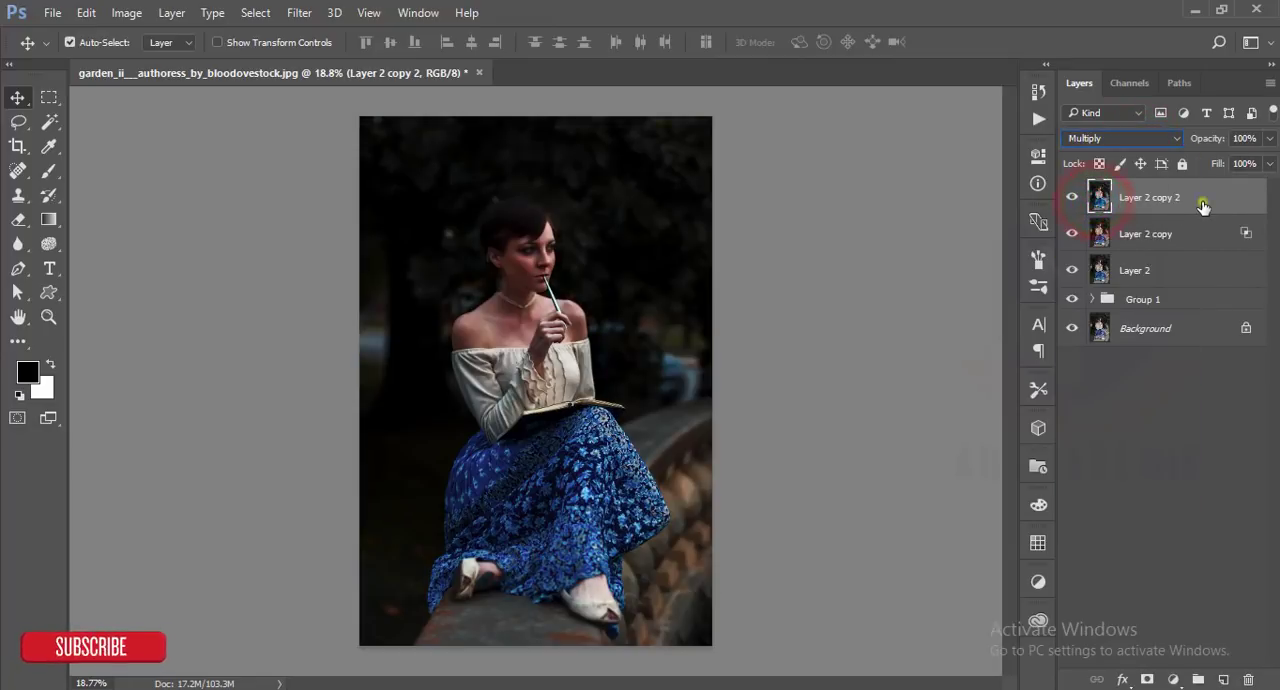
# - In the Multiply layer's blending options, split the Blend If underlying-layer highlight slider to 76 / 156 and apply it
pyautogui.rightClick(1203, 207)
pyautogui.click(924, 125)
pyautogui.moveTo(628, 237); pyautogui.dragTo(973, 46)
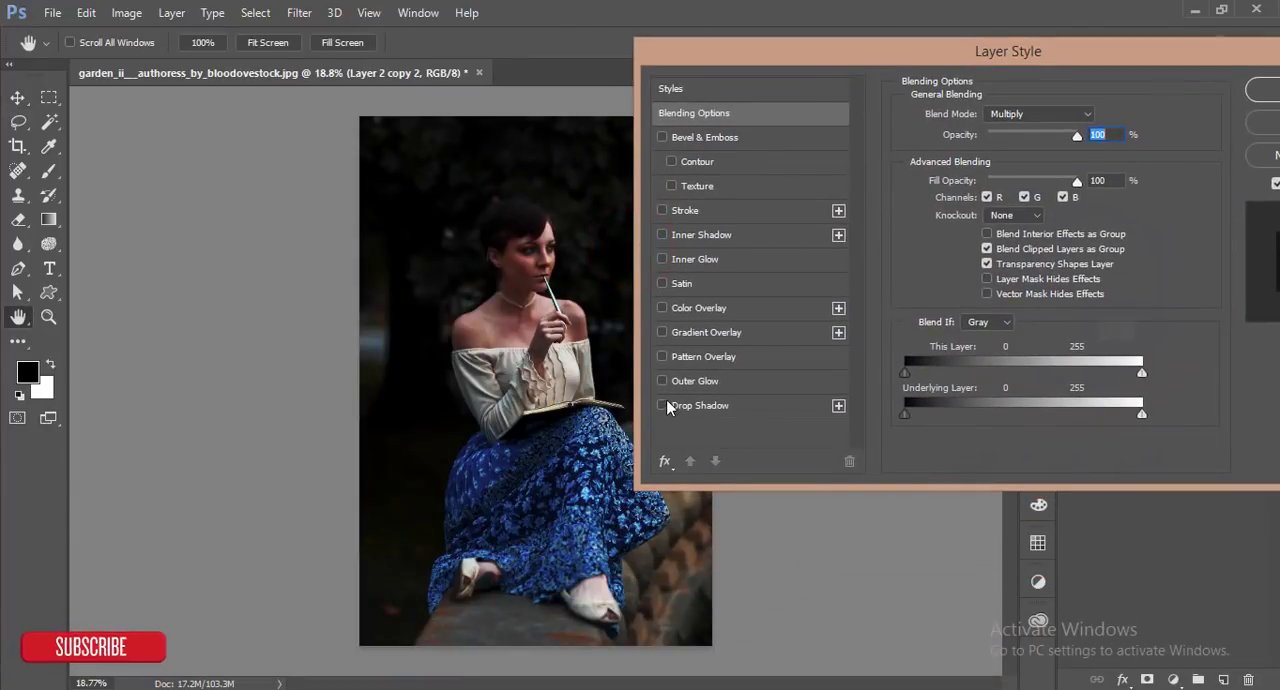
pyautogui.moveTo(1142, 414); pyautogui.dragTo(1050, 425)
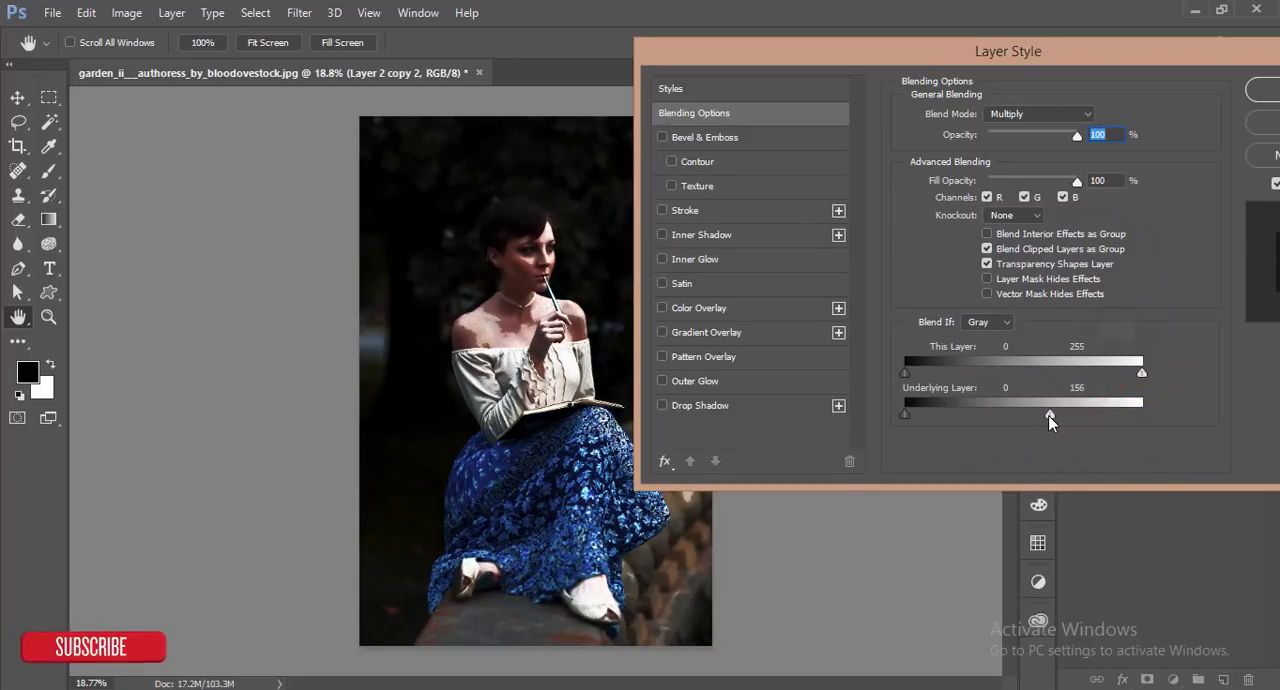
pyautogui.moveTo(1050, 414); pyautogui.dragTo(988, 421)
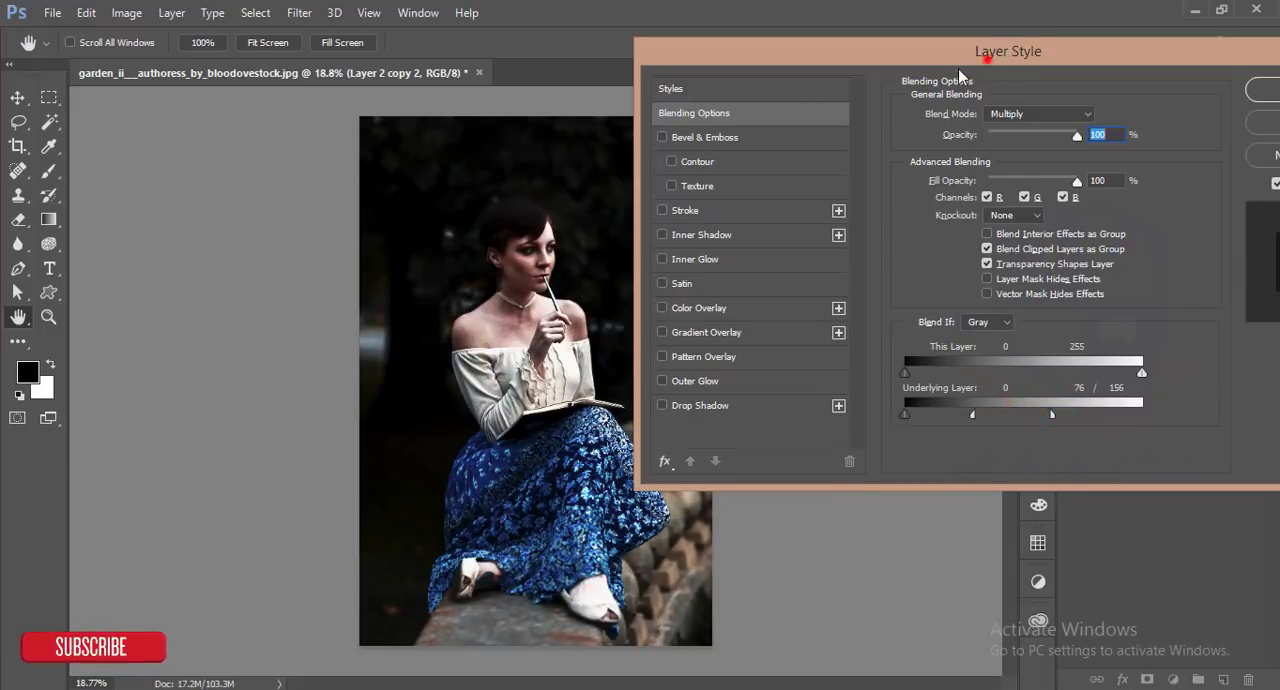
pyautogui.moveTo(990, 58); pyautogui.dragTo(756, 113)
pyautogui.click(1047, 129)
# - Lower the opacity of the Multiply layer to 67% and that of the Screen layer to 72%
pyautogui.click(1271, 140)
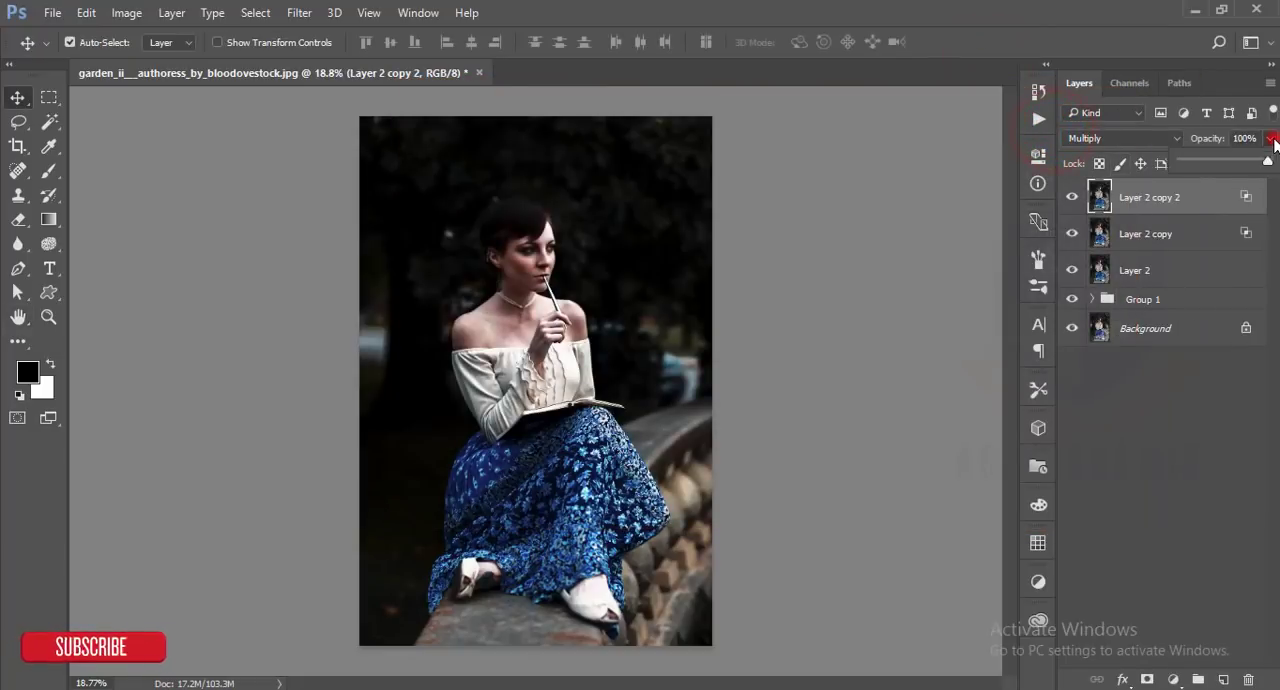
pyautogui.moveTo(1268, 161); pyautogui.dragTo(1240, 162)
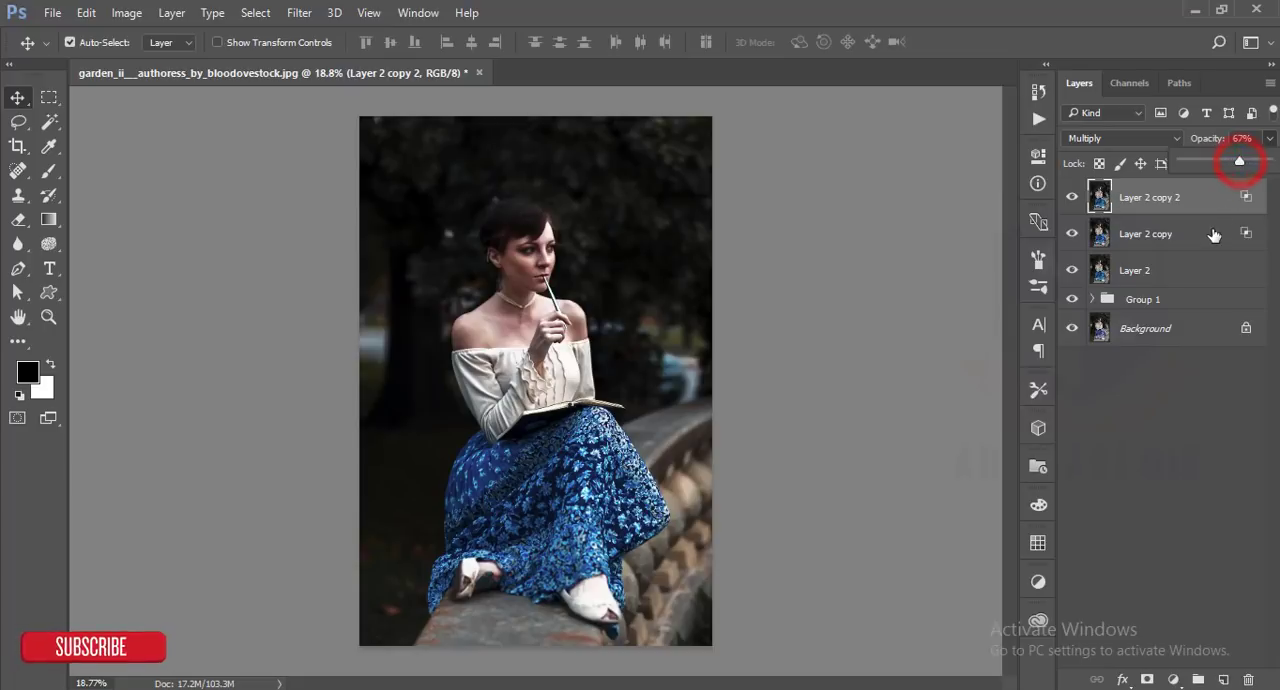
pyautogui.click(1209, 232)
pyautogui.click(1268, 164)
pyautogui.click(1271, 140)
pyautogui.moveTo(1268, 161); pyautogui.dragTo(1246, 166)
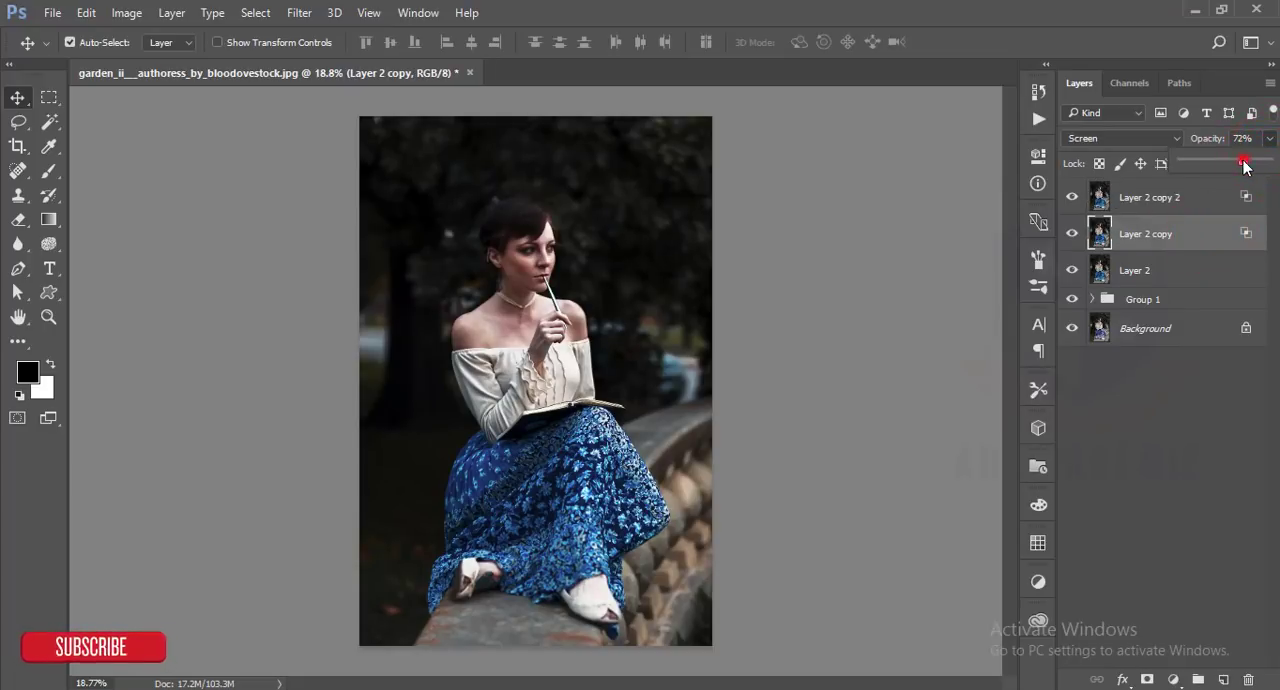
# - Group Layer 2 with its two copies and stamp all visible layers into a new merged layer on top
pyautogui.click(1186, 207)
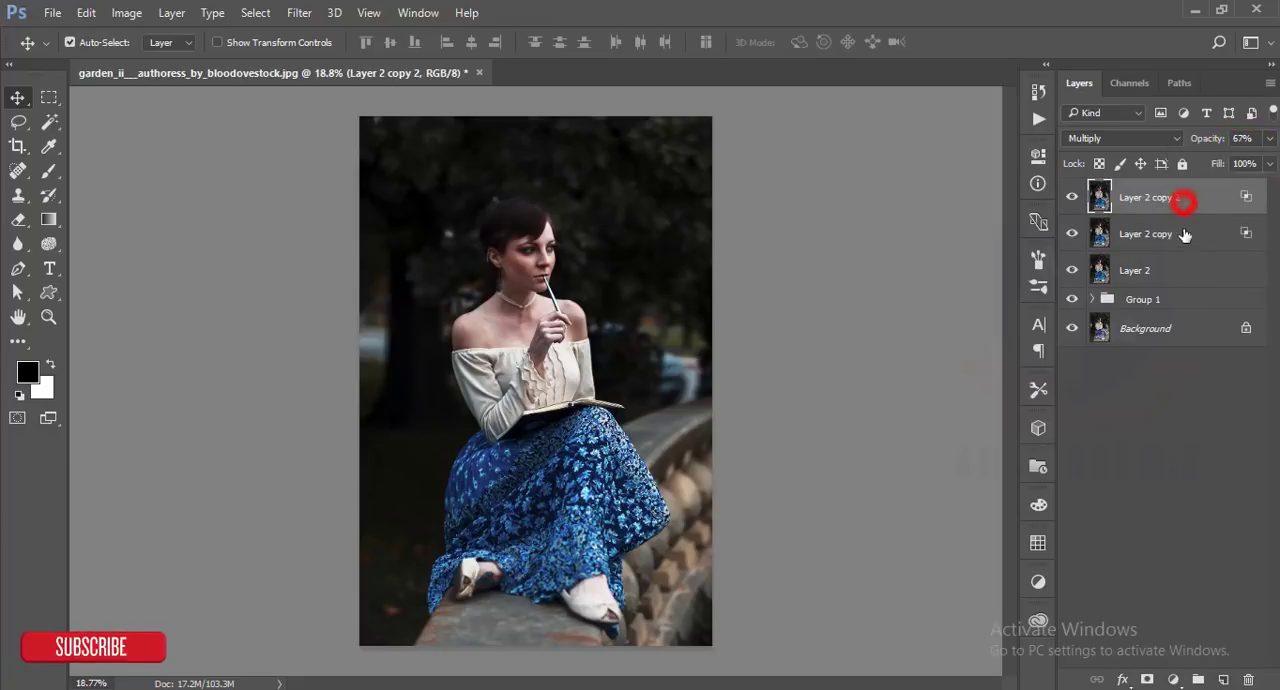
pyautogui.keyDown('shift'); pyautogui.click(1200, 228); pyautogui.keyUp('shift')
pyautogui.keyDown('shift'); pyautogui.click(1190, 268); pyautogui.keyUp('shift')
pyautogui.hotkey('ctrl', 'g')
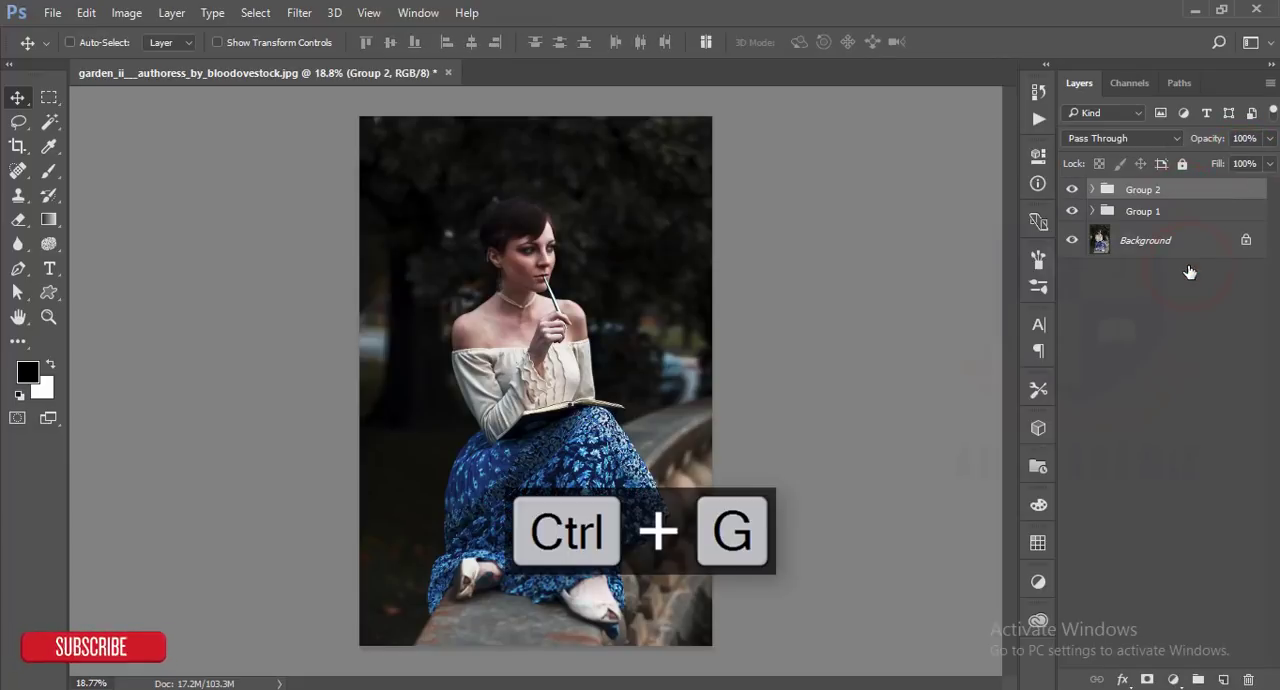
pyautogui.hotkey('ctrl', 'shift', 'alt', 'e')
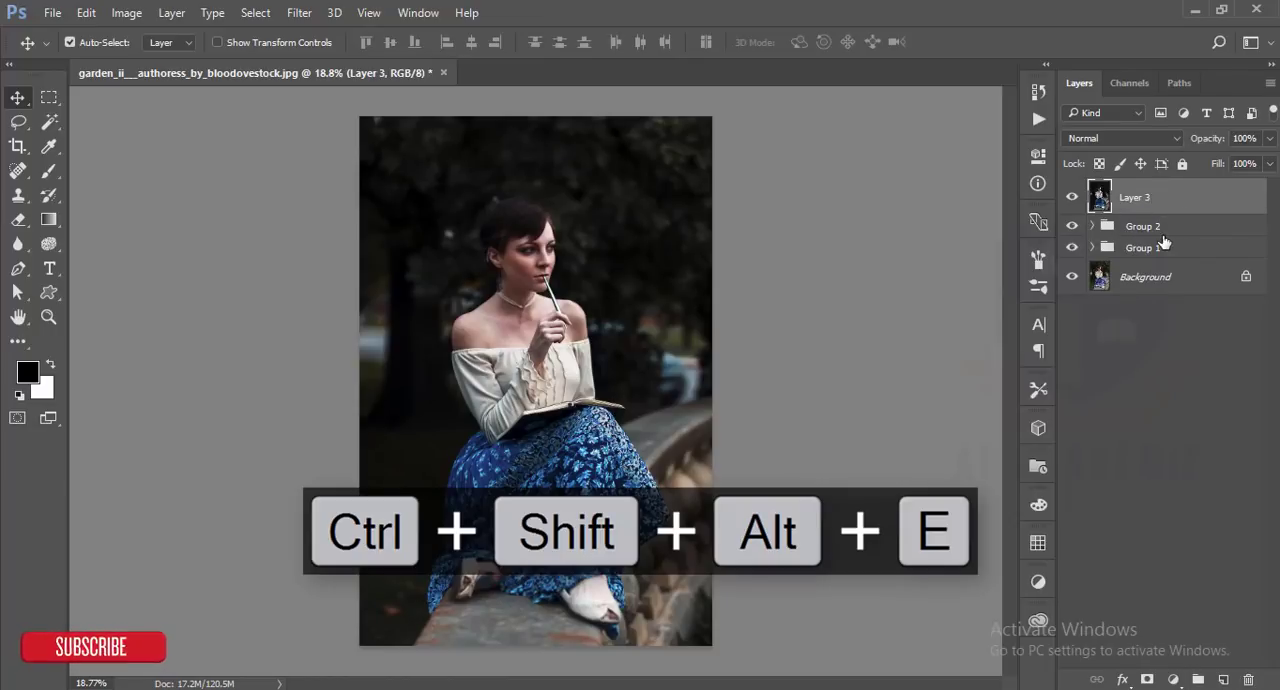
# - Apply the Color Efex Pro 4 Cross Processing filter to Layer 3 with method LT04 at 16% strength
pyautogui.click(1167, 199)
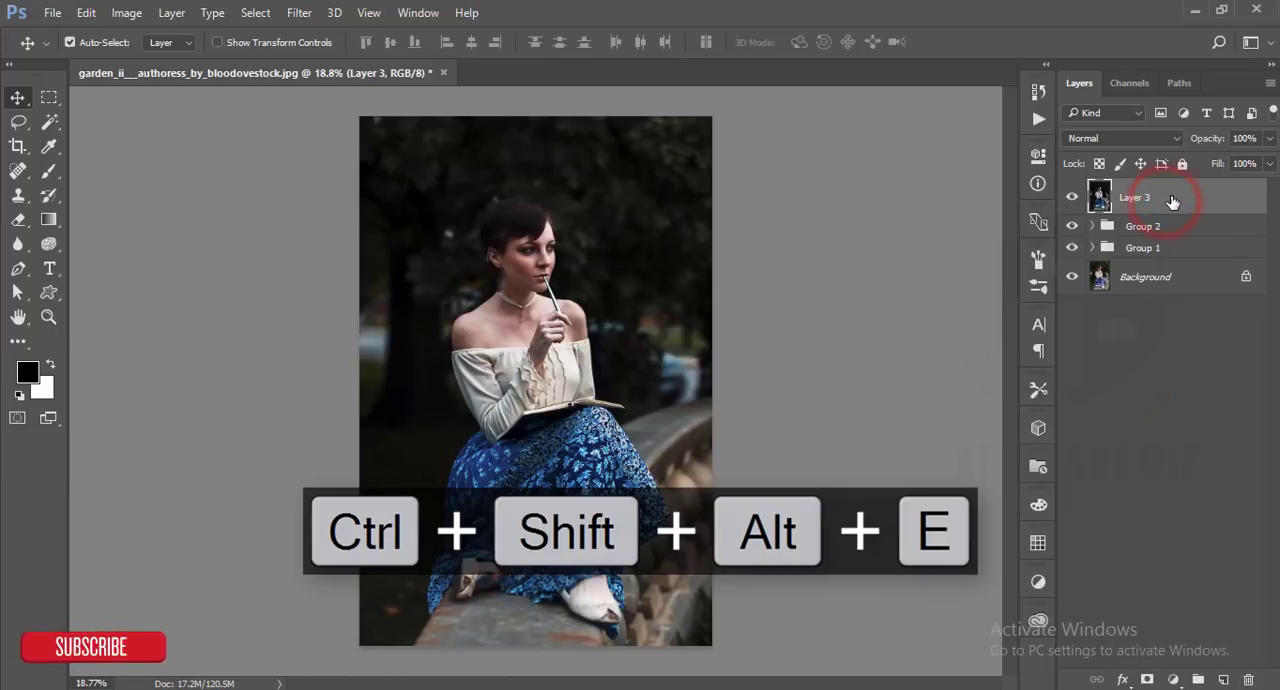
pyautogui.click(311, 20)
pyautogui.moveTo(503, 426)
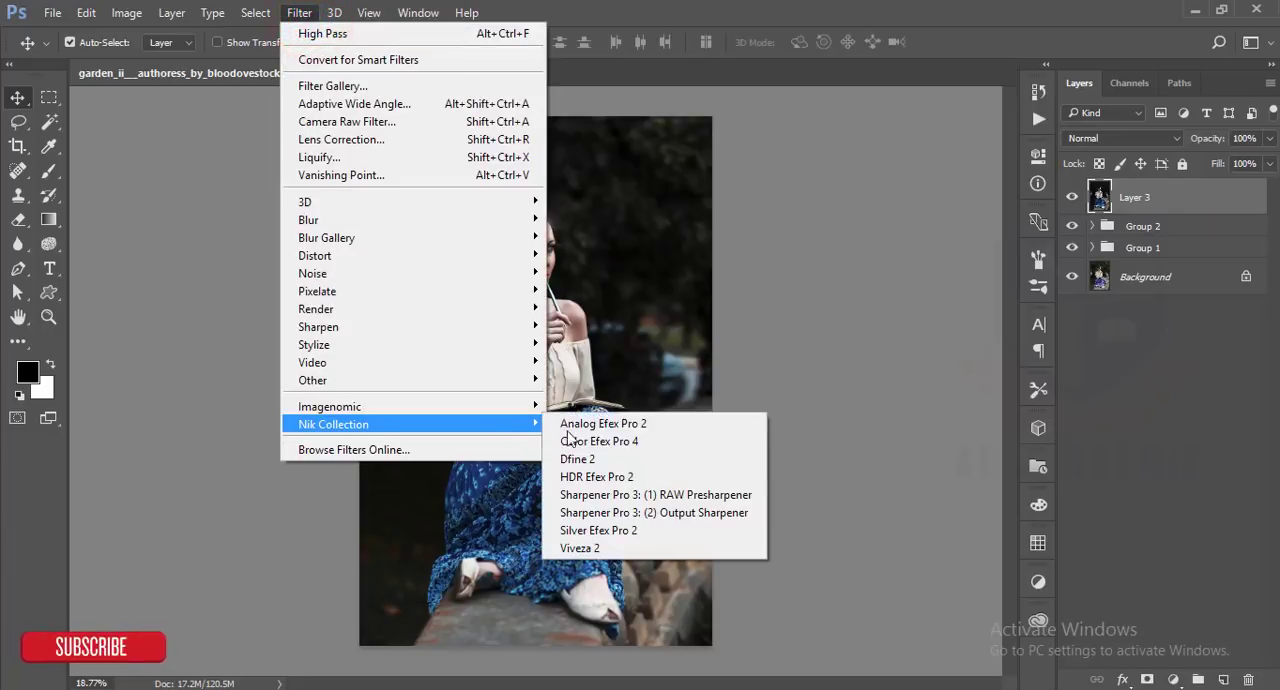
pyautogui.click(588, 441)
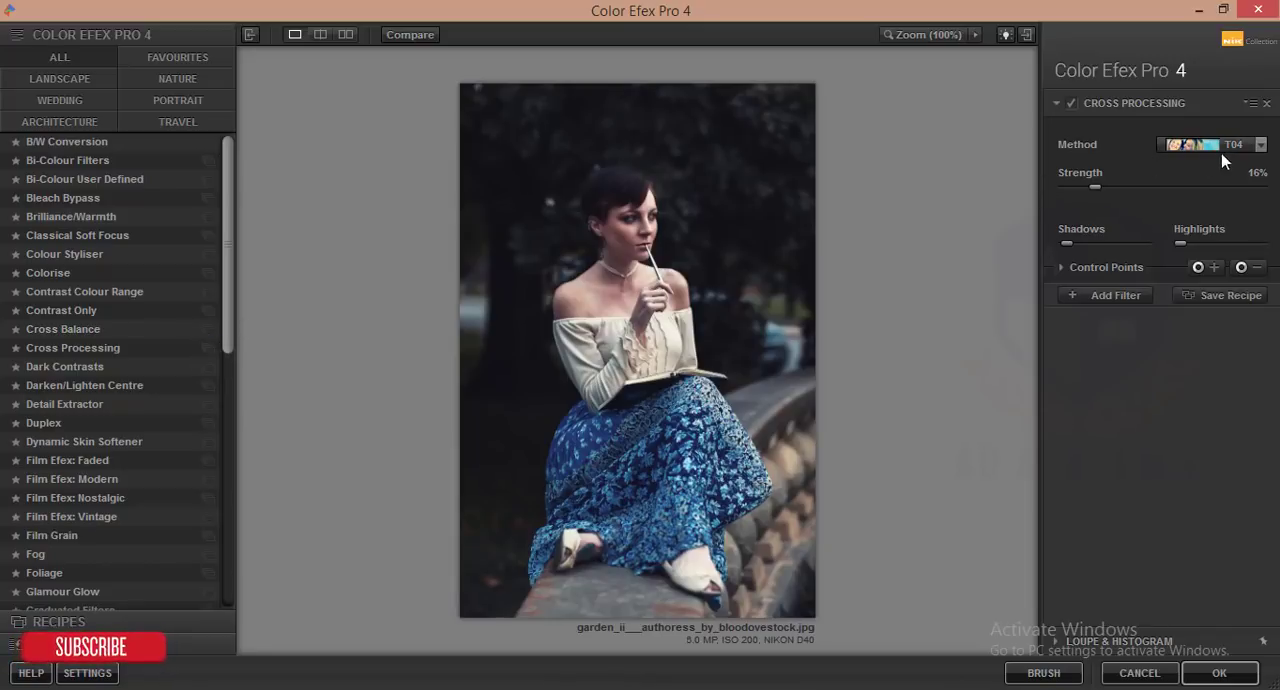
pyautogui.click(1261, 144)
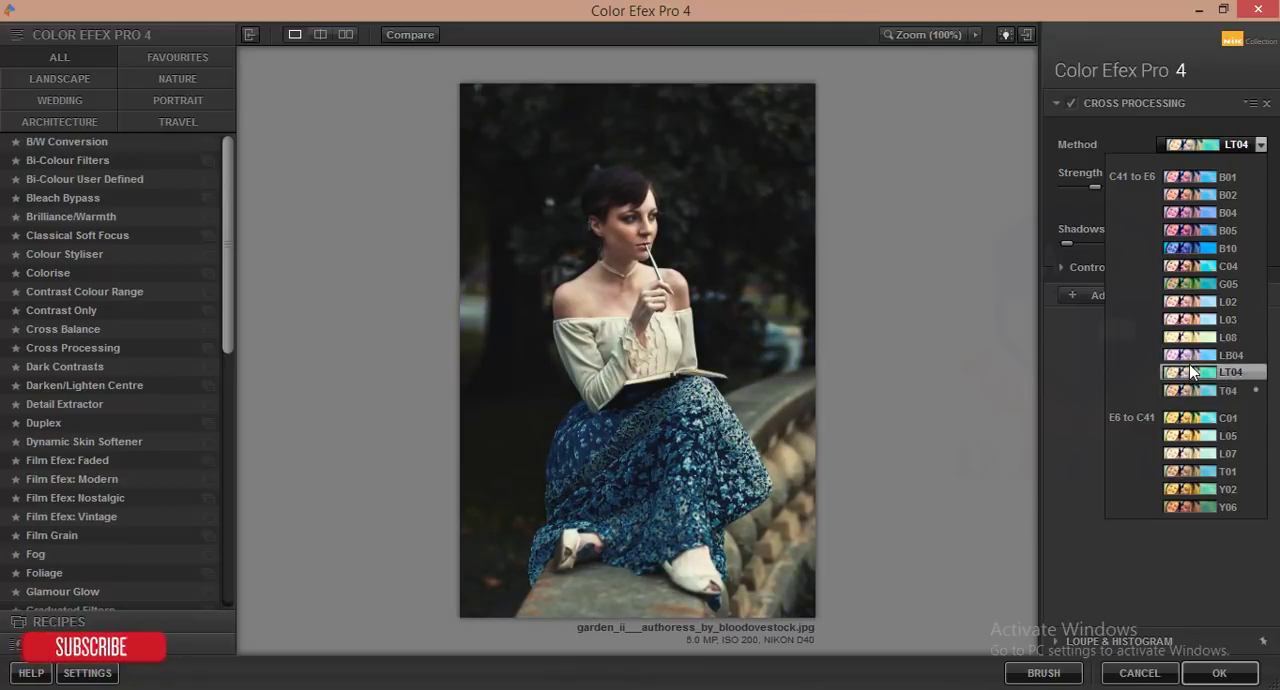
pyautogui.click(1190, 372)
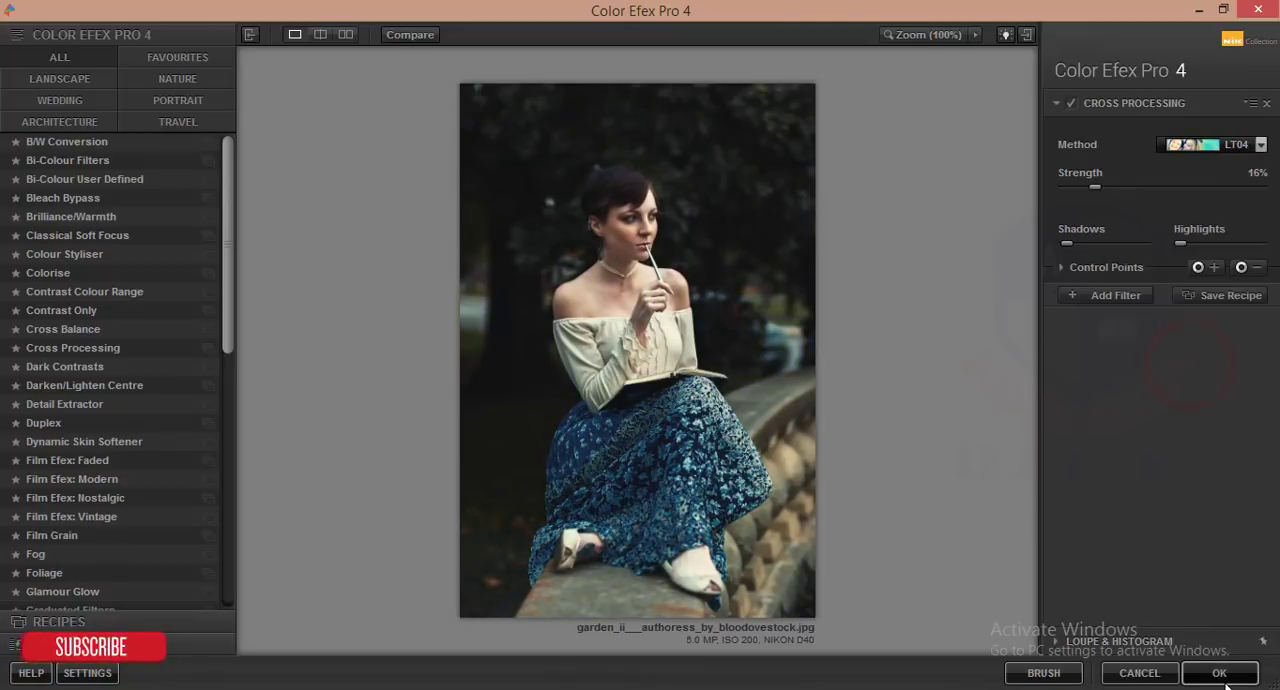
pyautogui.click(1219, 673)
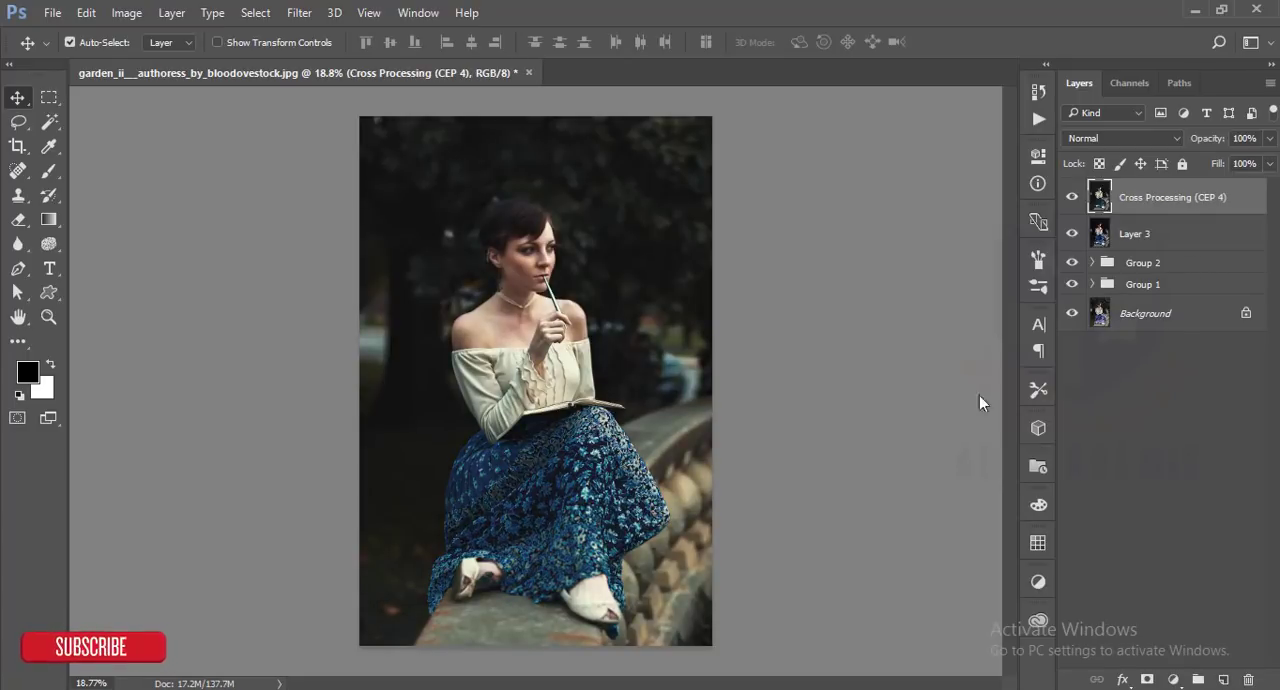
# - Add a new empty layer on top and set the foreground colour to pale yellow ffdf9b
pyautogui.scroll(1, 605, 392)
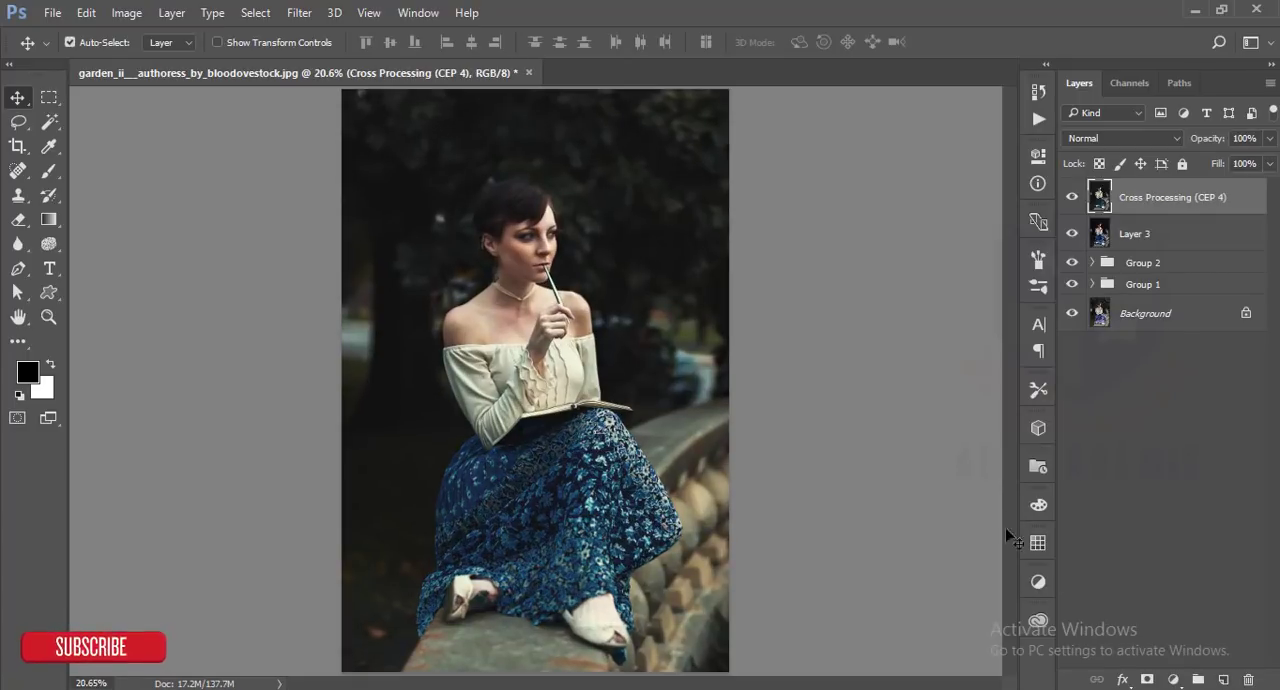
pyautogui.click(1223, 680)
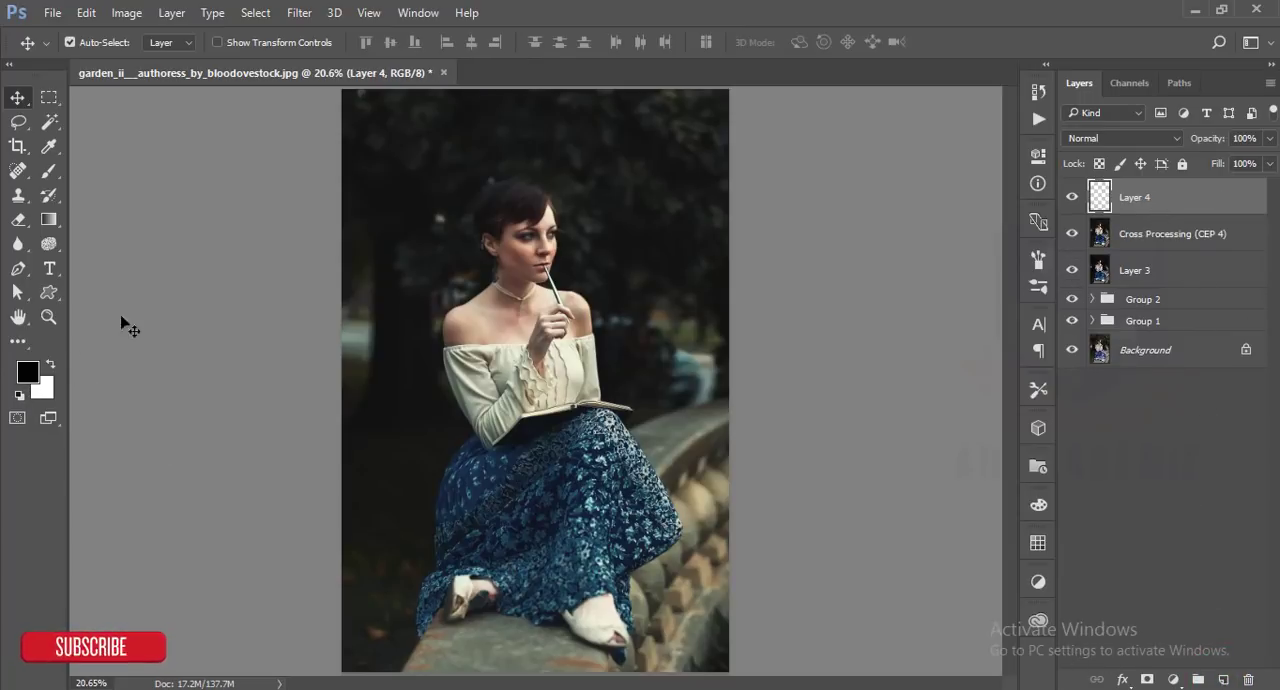
pyautogui.click(27, 375)
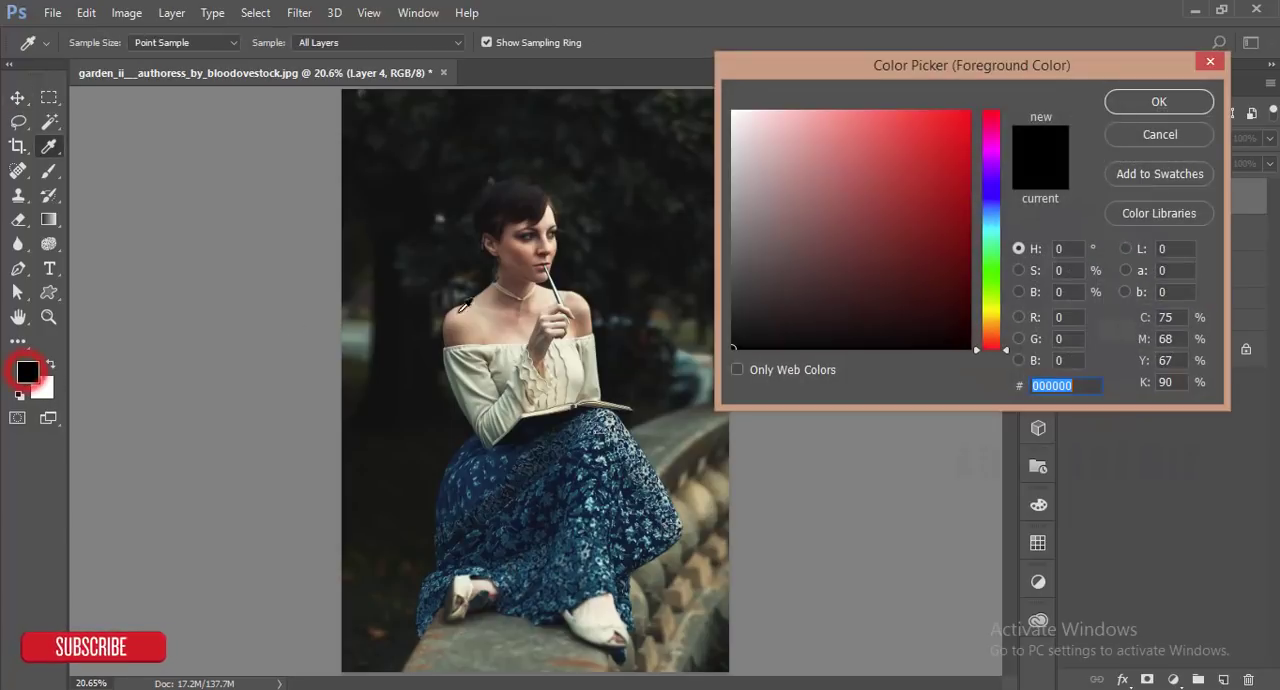
pyautogui.click(530, 248)
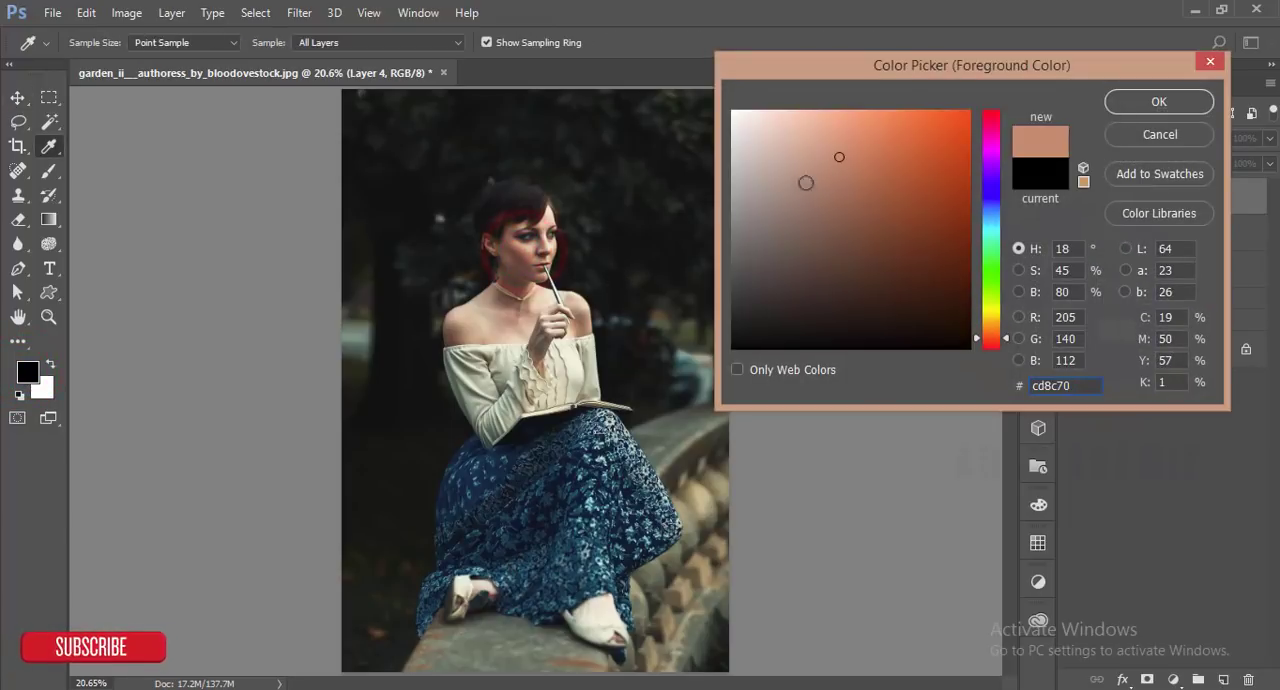
pyautogui.moveTo(979, 343); pyautogui.dragTo(983, 323)
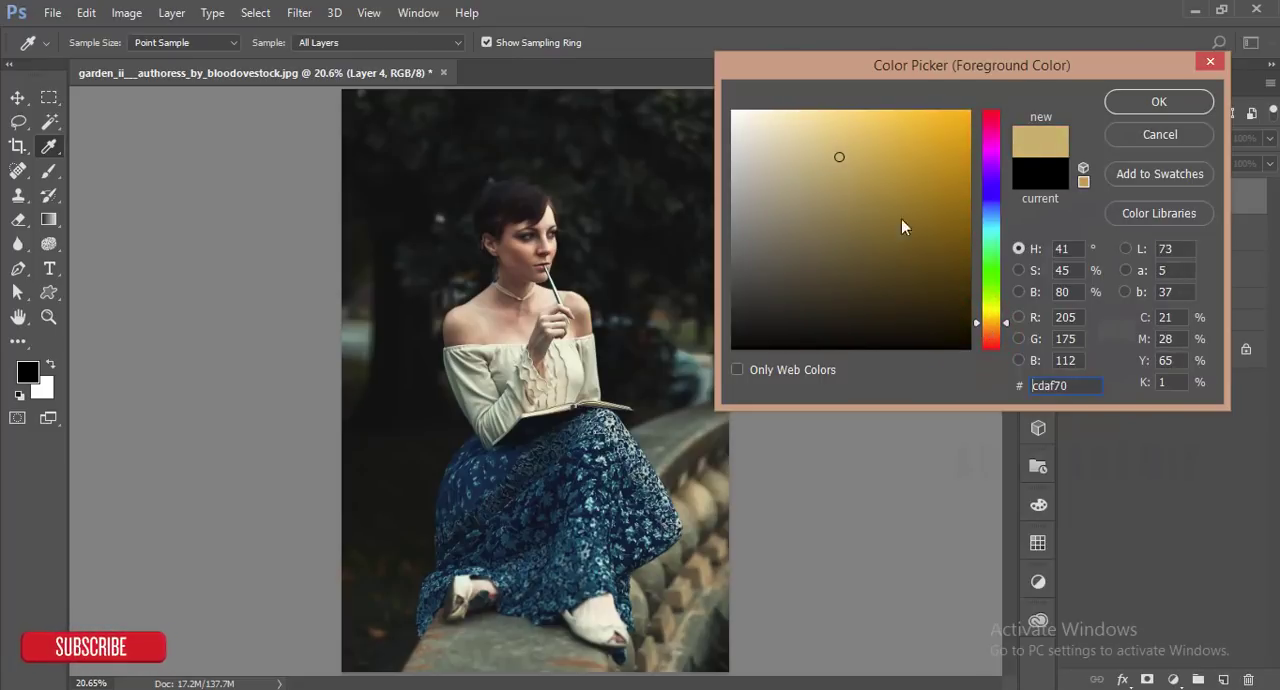
pyautogui.moveTo(840, 156); pyautogui.dragTo(862, 90)
pyautogui.click(1157, 103)
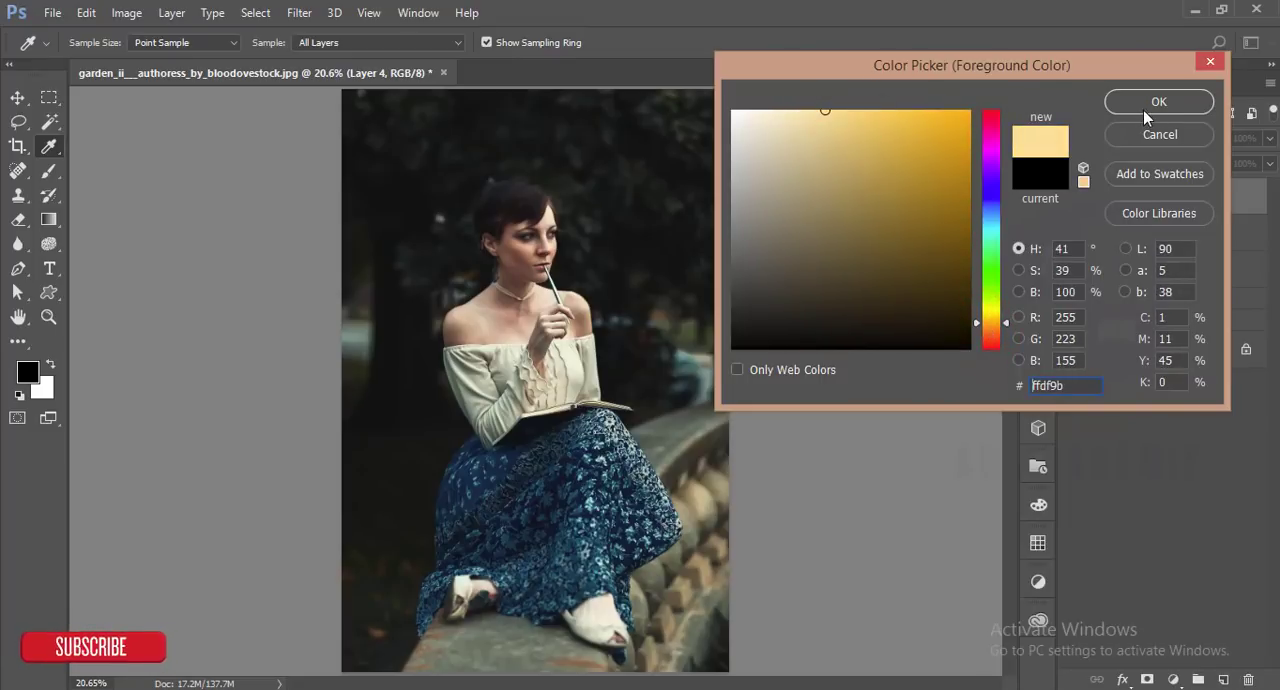
# - Paint one soft light spot in the dark background beside the woman's head with a 200 px round brush at 0% hardness
pyautogui.click(49, 171)
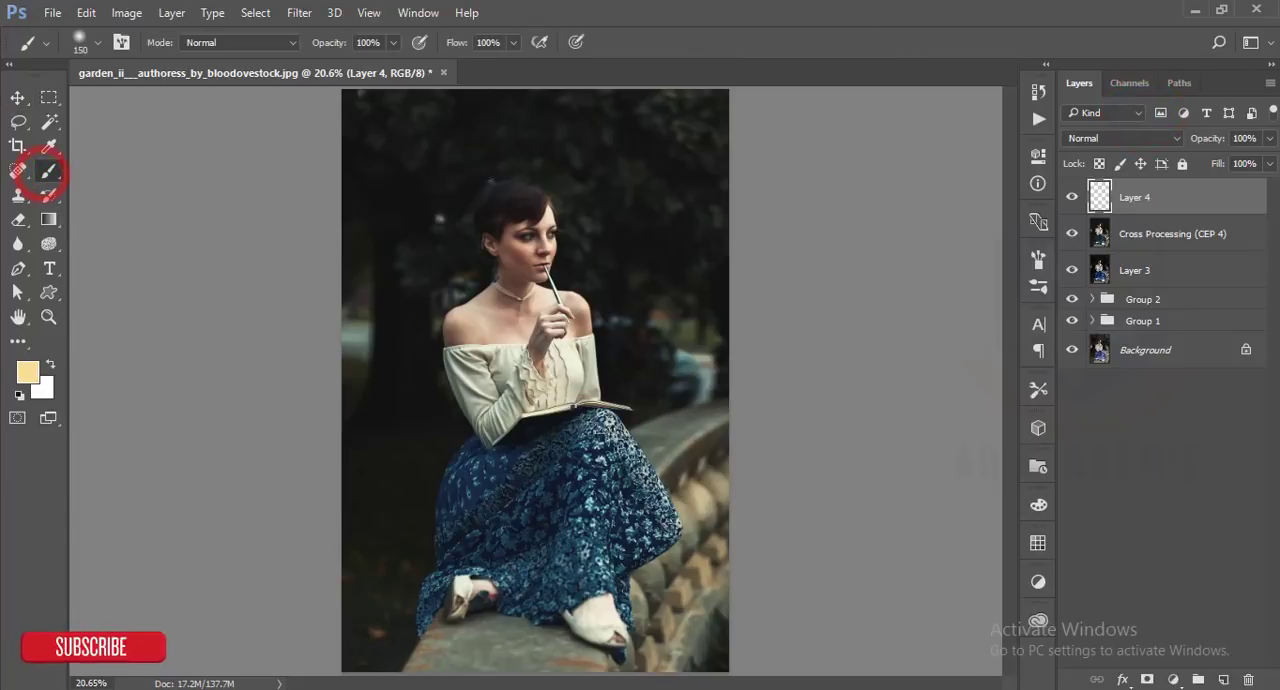
pyautogui.rightClick(487, 163)
pyautogui.click(523, 292)
pyautogui.click(589, 256)
pyautogui.moveTo(663, 213); pyautogui.dragTo(671, 213)
pyautogui.write('200')
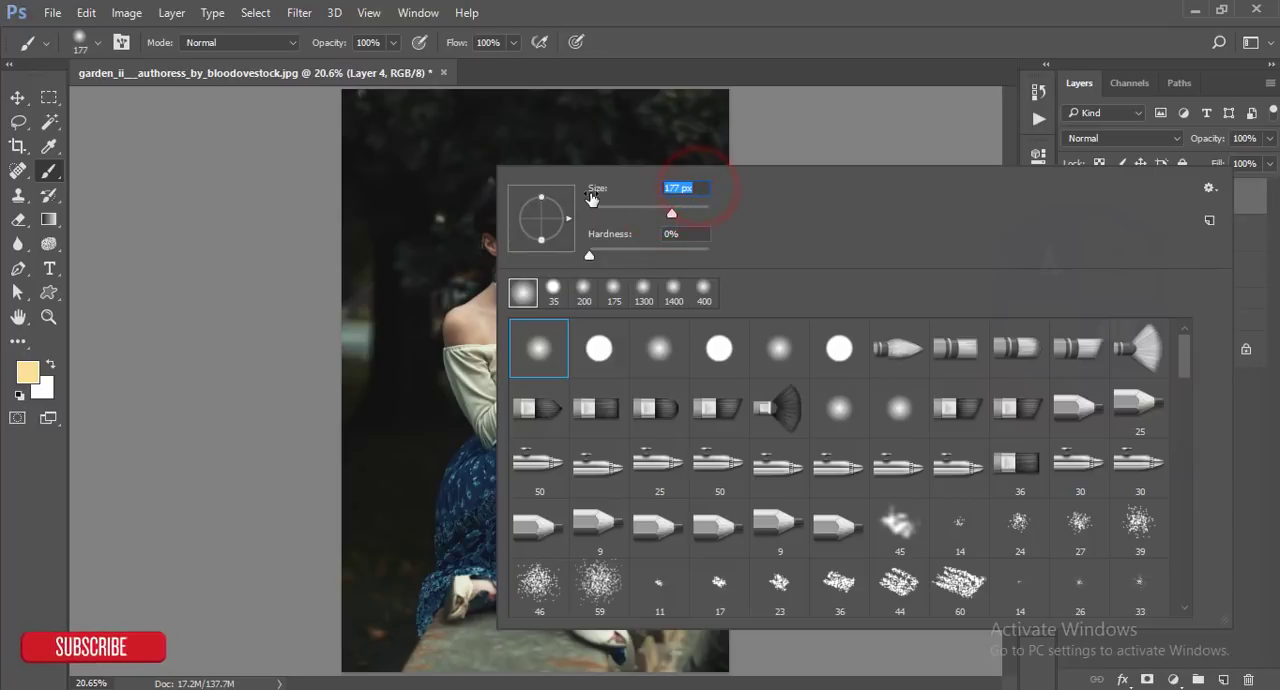
pyautogui.press('Return')
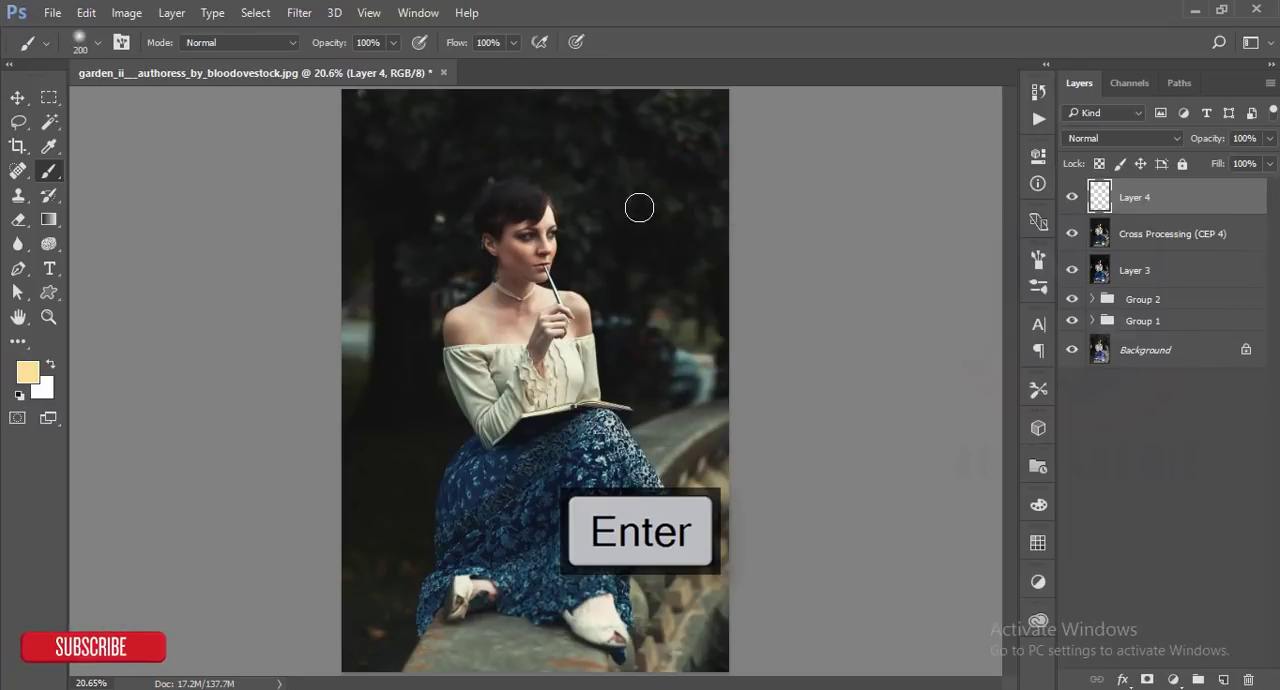
pyautogui.click(639, 207)
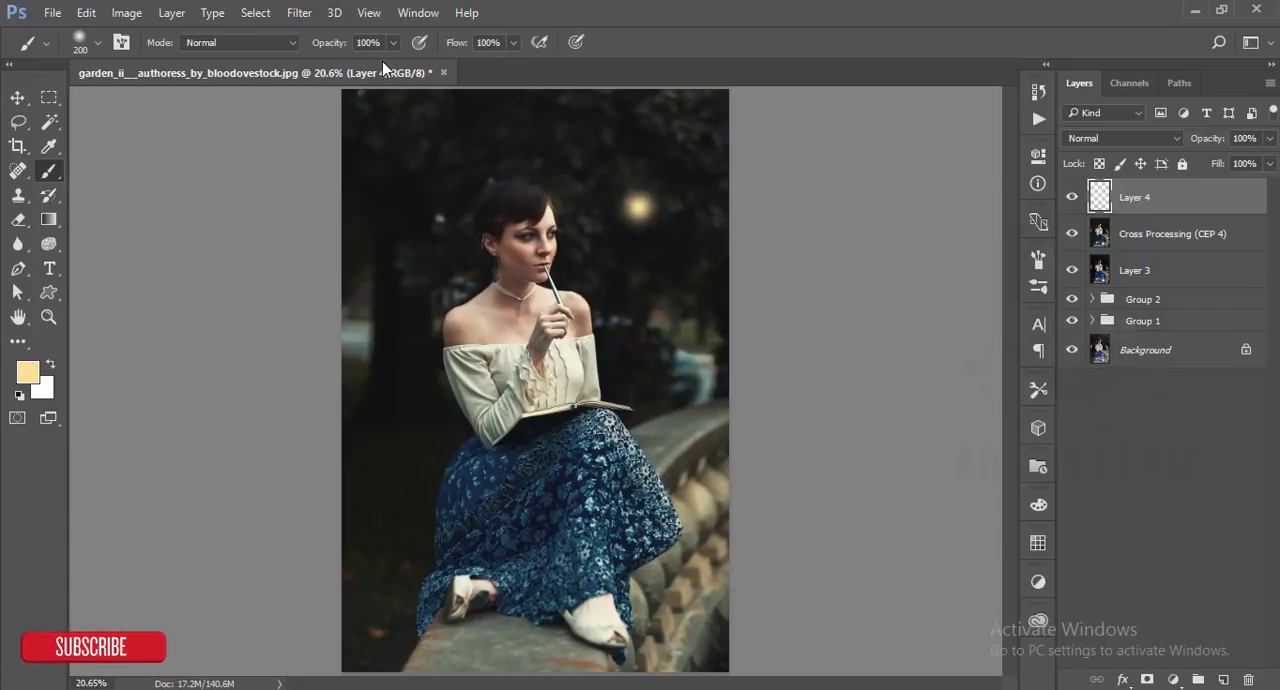
pyautogui.click(488, 42)
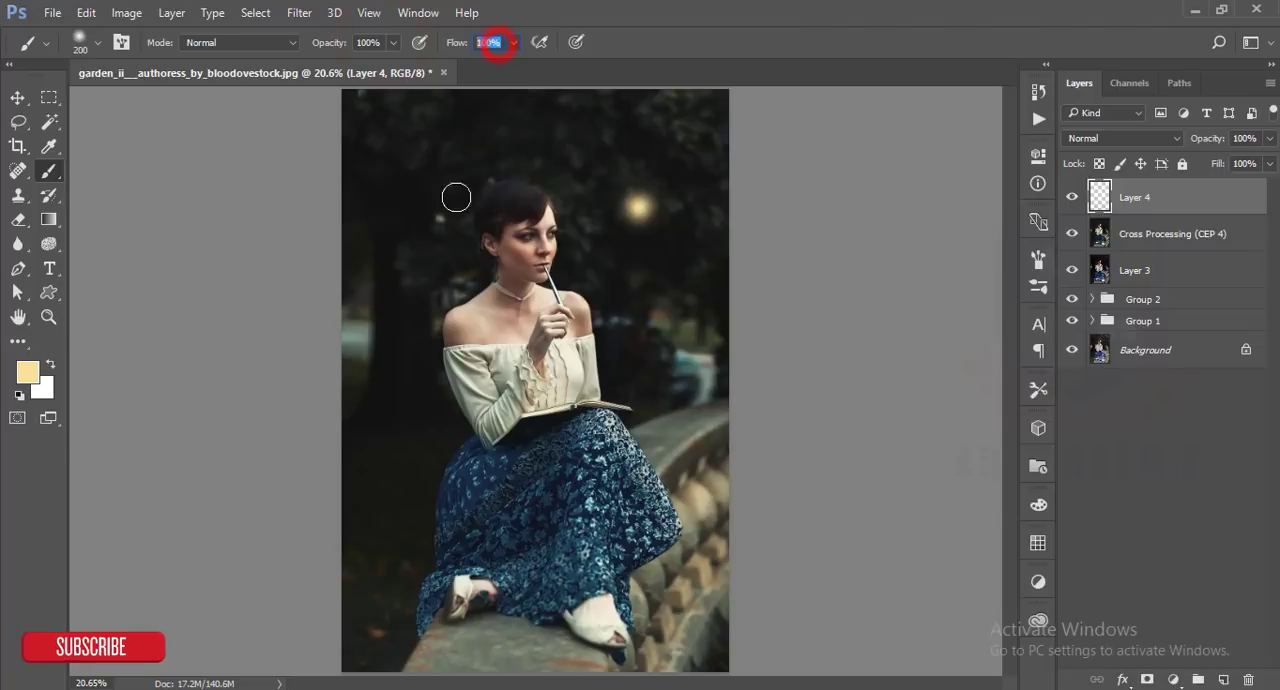
# - Free Transform the light spot on Layer 4 into a large soft glow over the photo's upper-right background
pyautogui.keyDown('ctrl'); pyautogui.click(1190, 197); pyautogui.keyUp('ctrl')
pyautogui.hotkey('ctrl', 't')
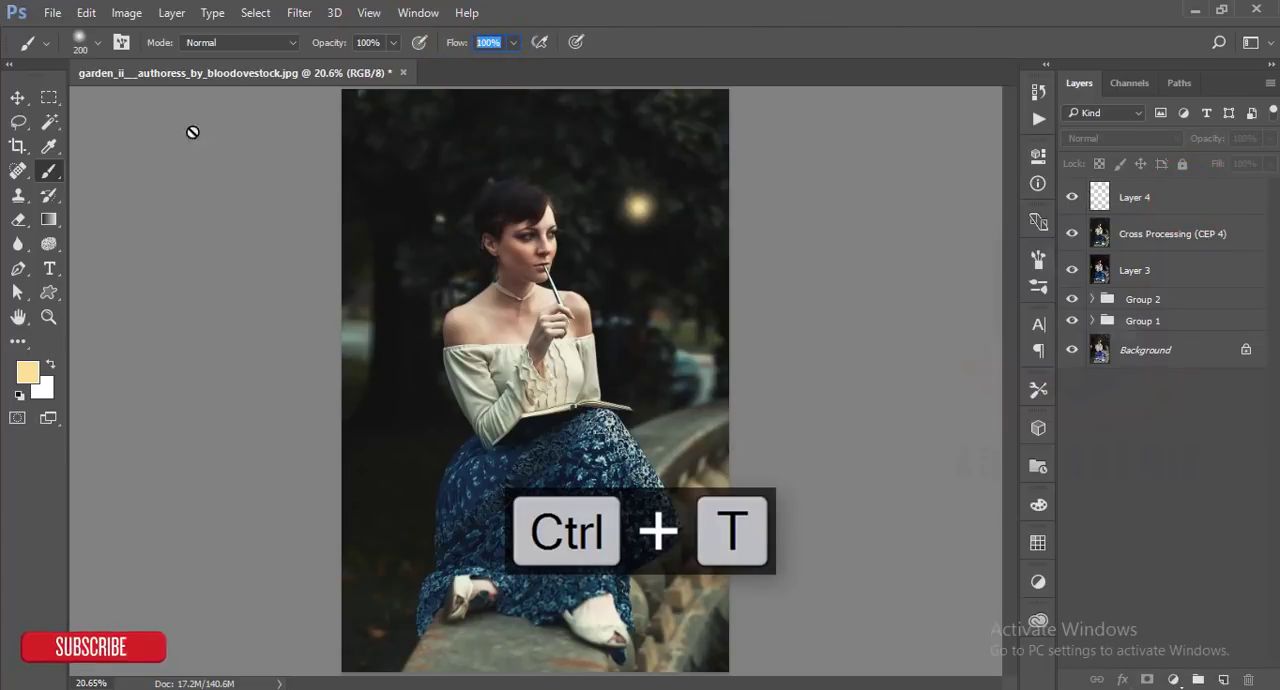
pyautogui.click(17, 97)
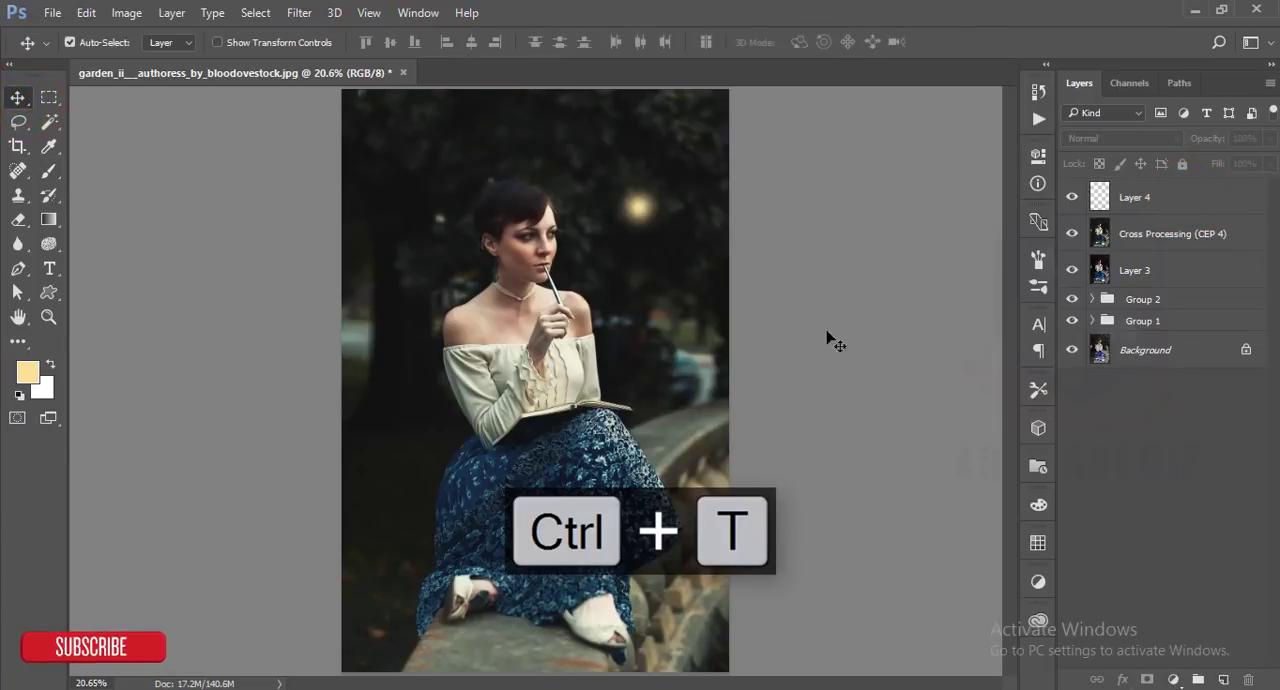
pyautogui.click(1122, 200)
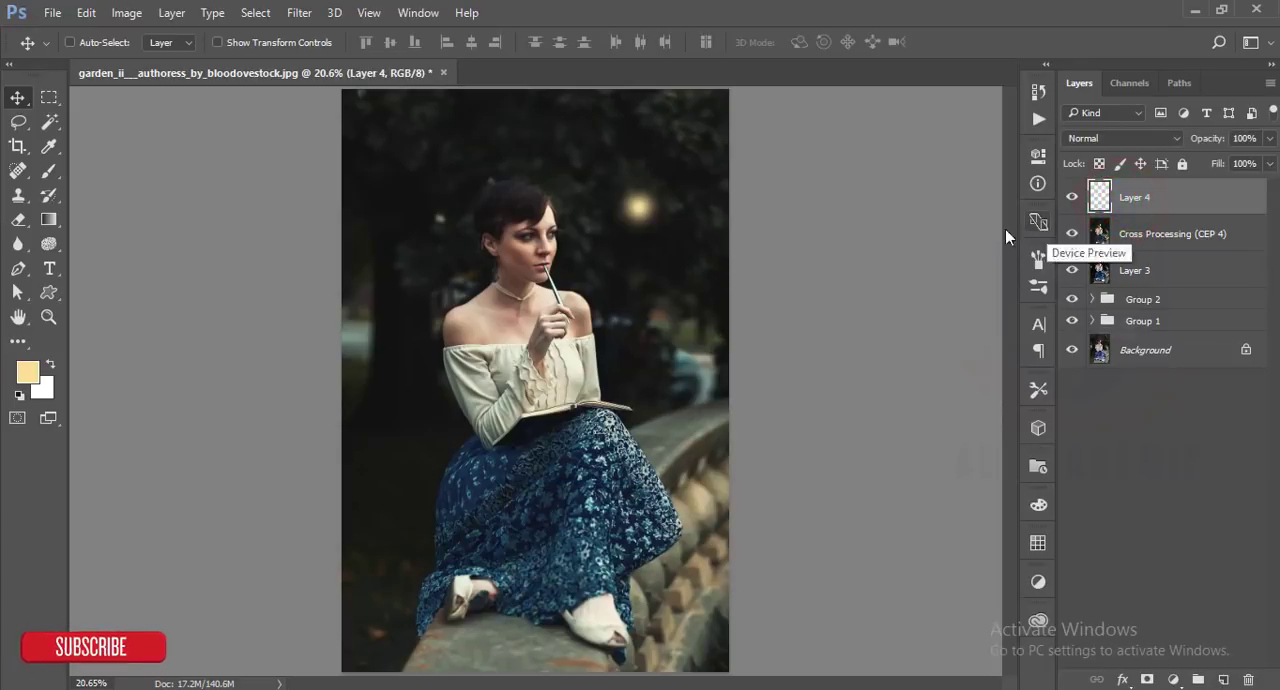
pyautogui.hotkey('ctrl', 't')
pyautogui.moveTo(673, 247); pyautogui.dragTo(835, 327)
pyautogui.click(833, 42)
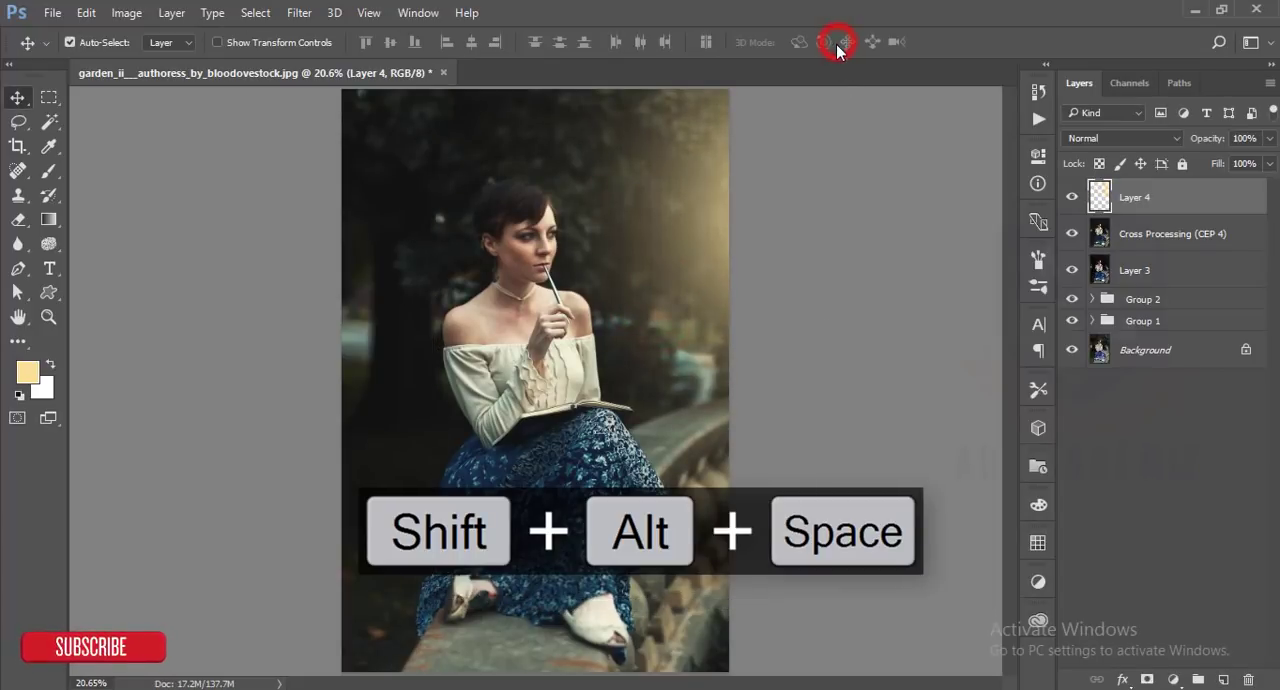
# - Move the glow on Layer 4 higher, stretch it wider on both sides and place it over the photo's upper-right corner
pyautogui.click(20, 97)
pyautogui.moveTo(708, 286); pyautogui.dragTo(708, 222)
pyautogui.hotkey('ctrl', 't')
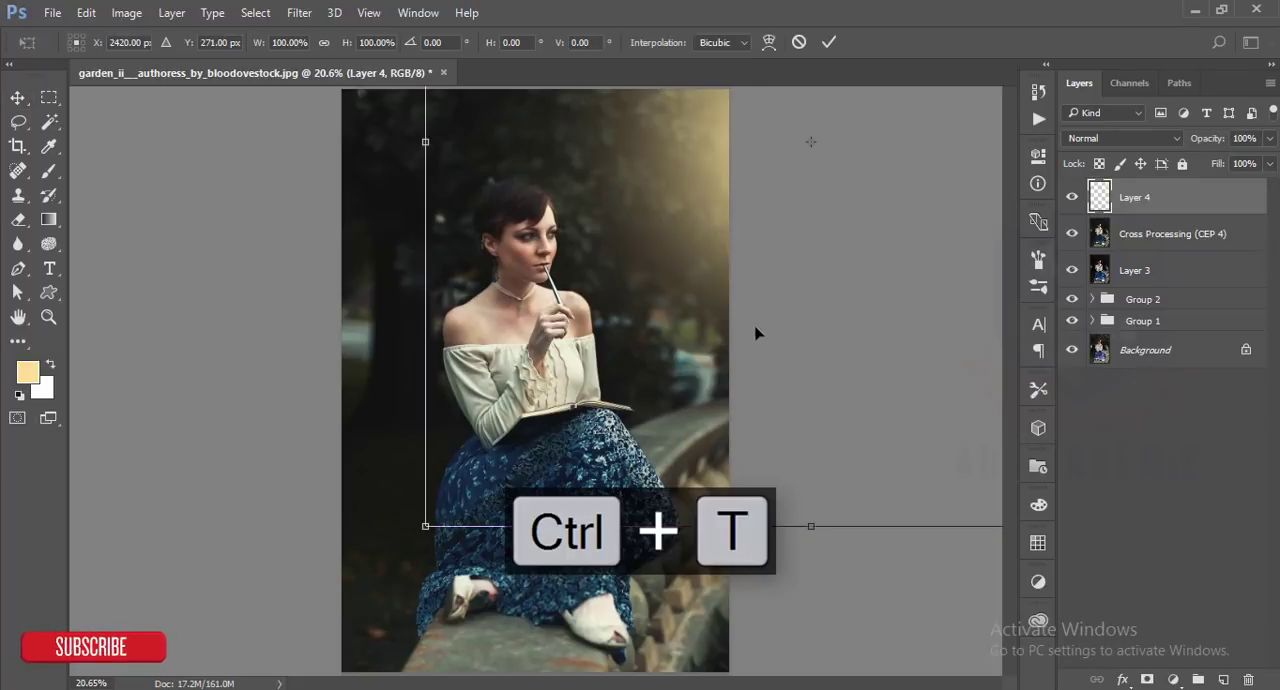
pyautogui.scroll(-3, 757, 323)
pyautogui.moveTo(878, 259); pyautogui.dragTo(934, 257)
pyautogui.moveTo(478, 256); pyautogui.dragTo(390, 256)
pyautogui.moveTo(620, 333); pyautogui.dragTo(597, 277)
pyautogui.click(829, 42)
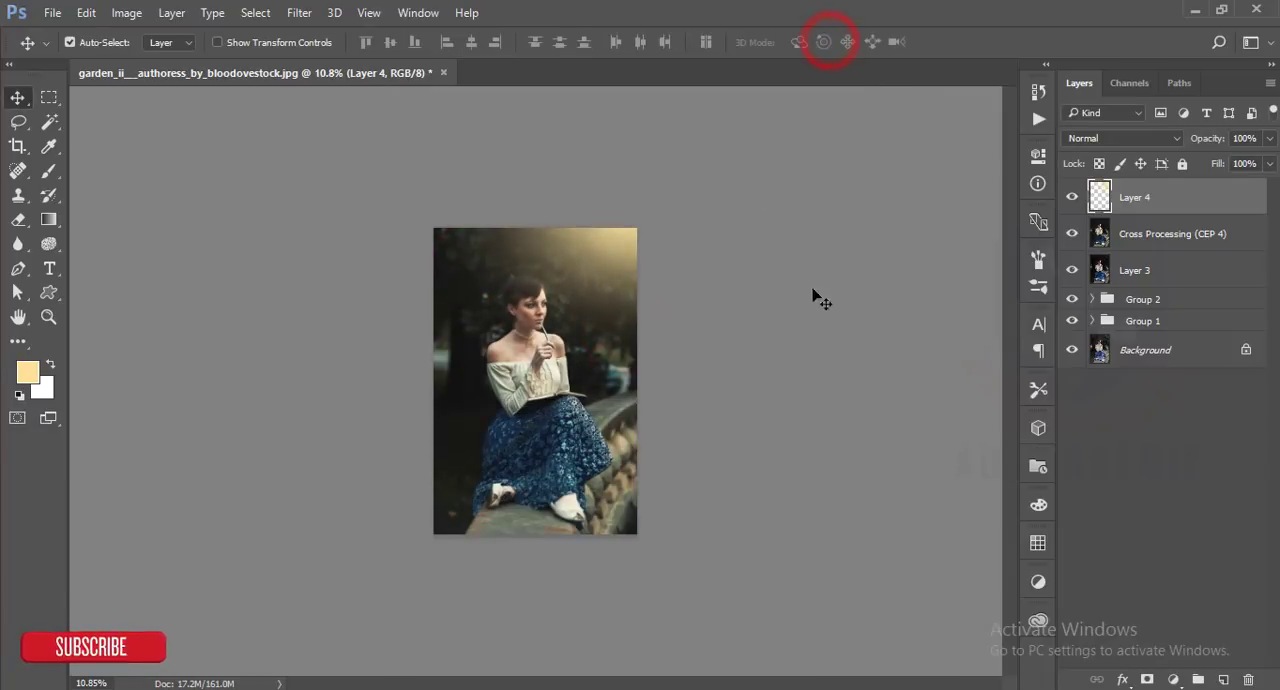
pyautogui.scroll(3, 565, 367)
pyautogui.scroll(-1, 564, 367)
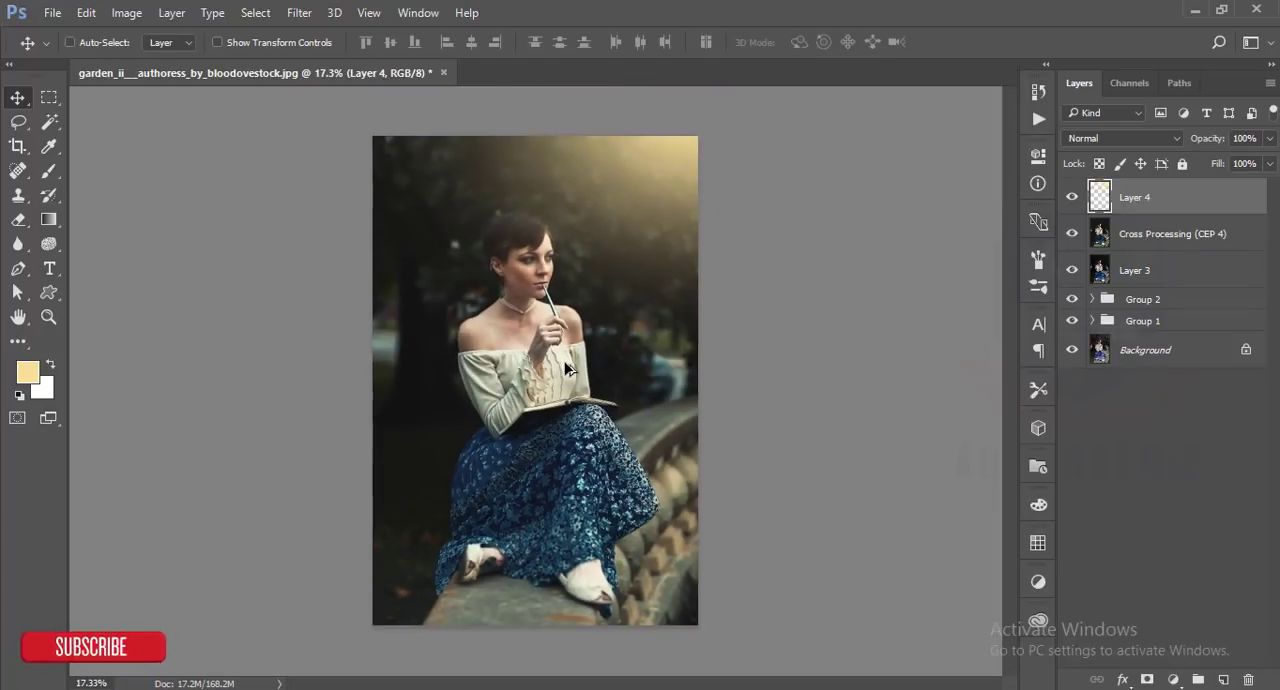
# - Group Layer 4, the Cross Processing layer and Layer 3, and stamp all visible layers into a new merged layer on top
pyautogui.keyDown('shift'); pyautogui.click(1198, 236); pyautogui.keyUp('shift')
pyautogui.keyDown('shift'); pyautogui.click(1199, 278); pyautogui.keyUp('shift')
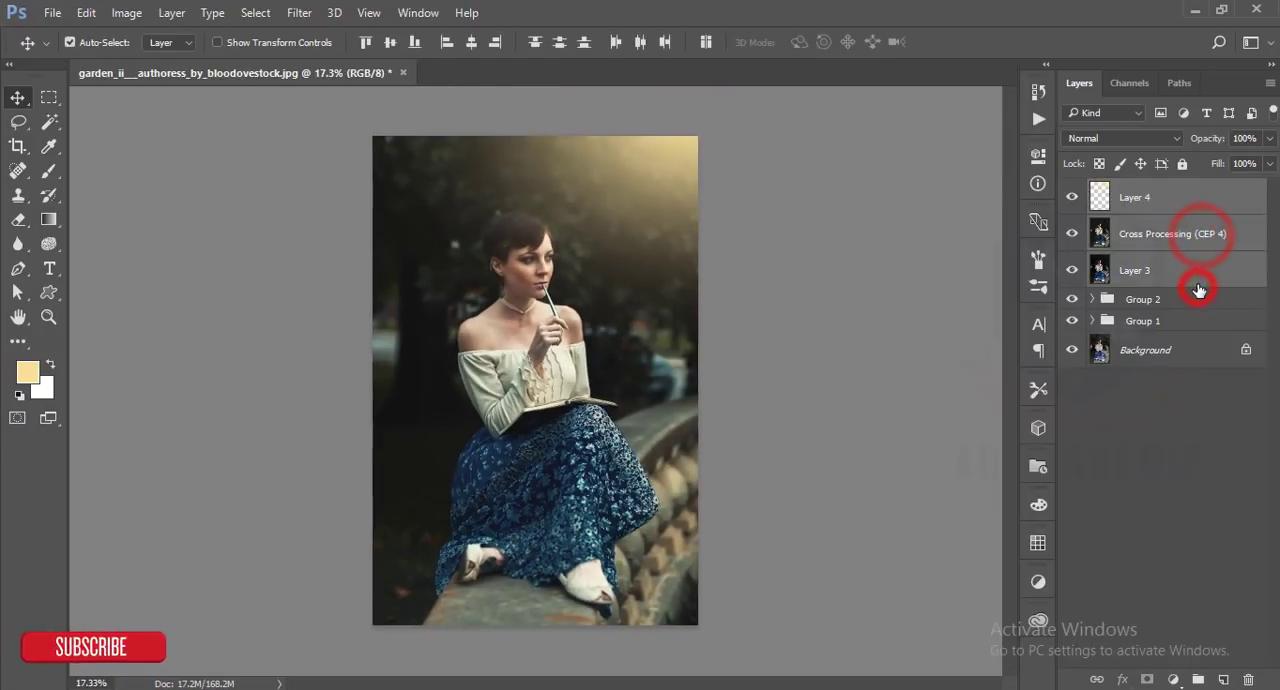
pyautogui.hotkey('ctrl', 'g')
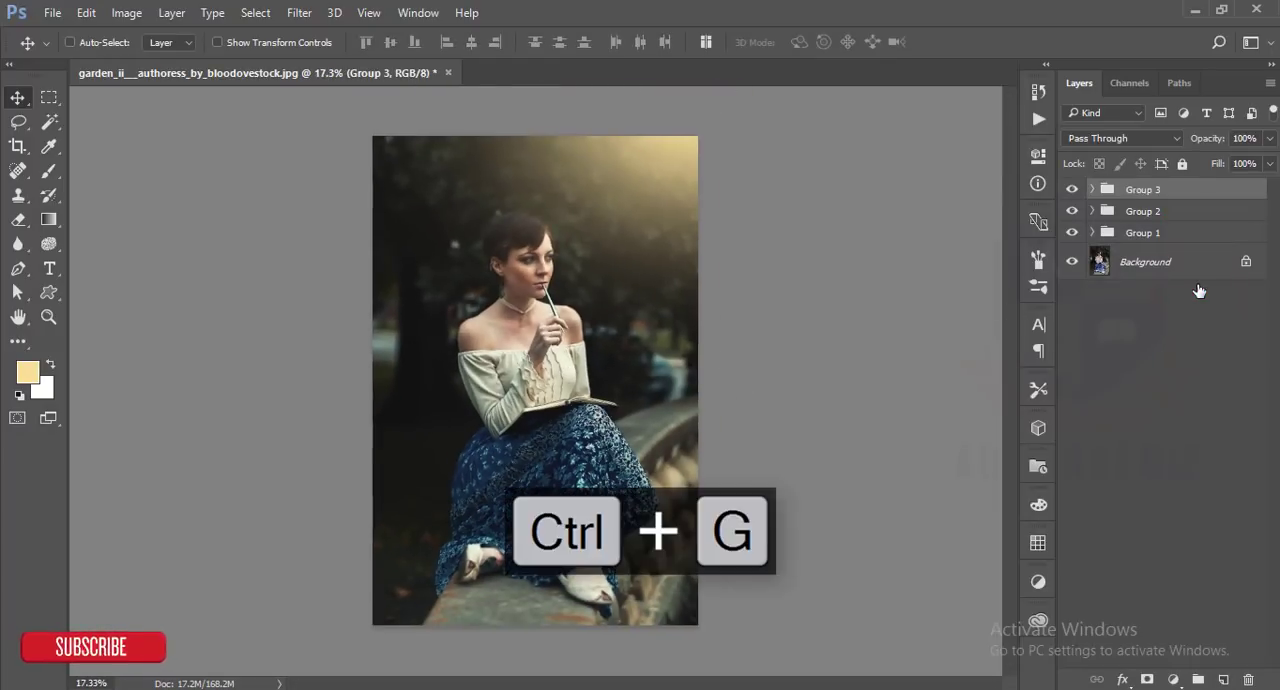
pyautogui.hotkey('ctrl', 'shift', 'alt', 'e')
# - Hide Groups 1, 2 and 3 and toggle Layer 5's visibility to compare the retouched portrait with the original Background
pyautogui.click(1072, 250)
pyautogui.click(1073, 270)
pyautogui.click(1073, 196)
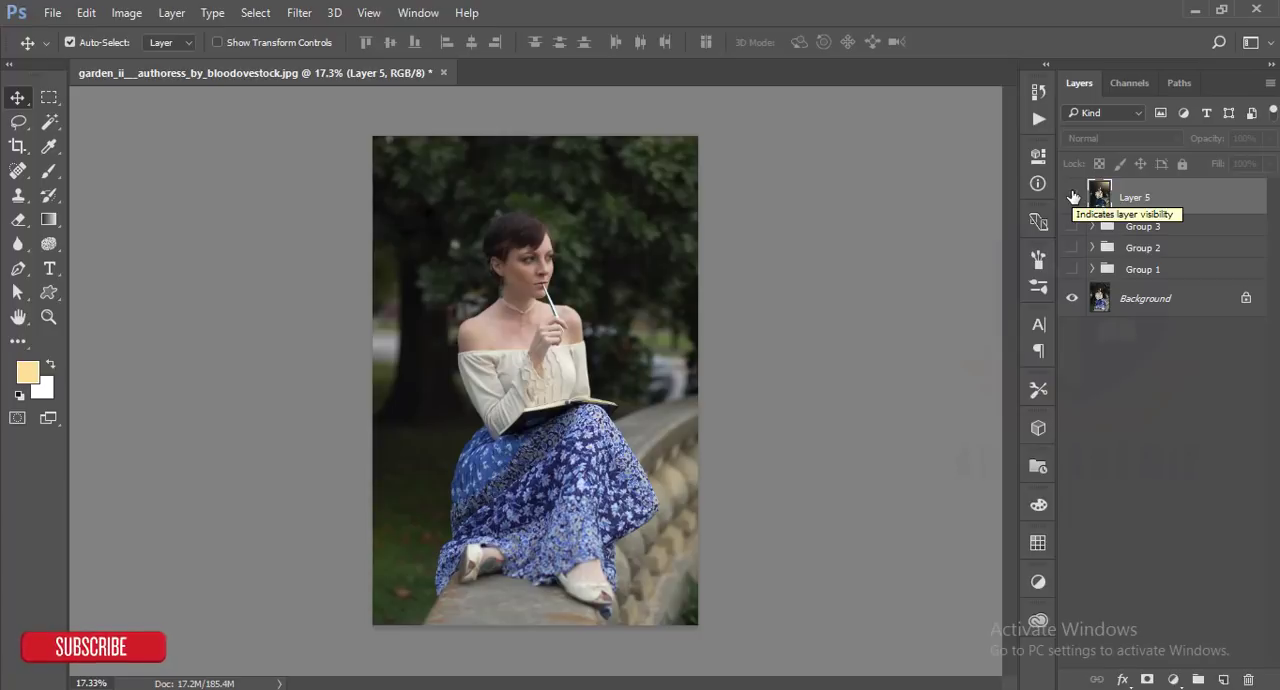
pyautogui.click(1073, 196)
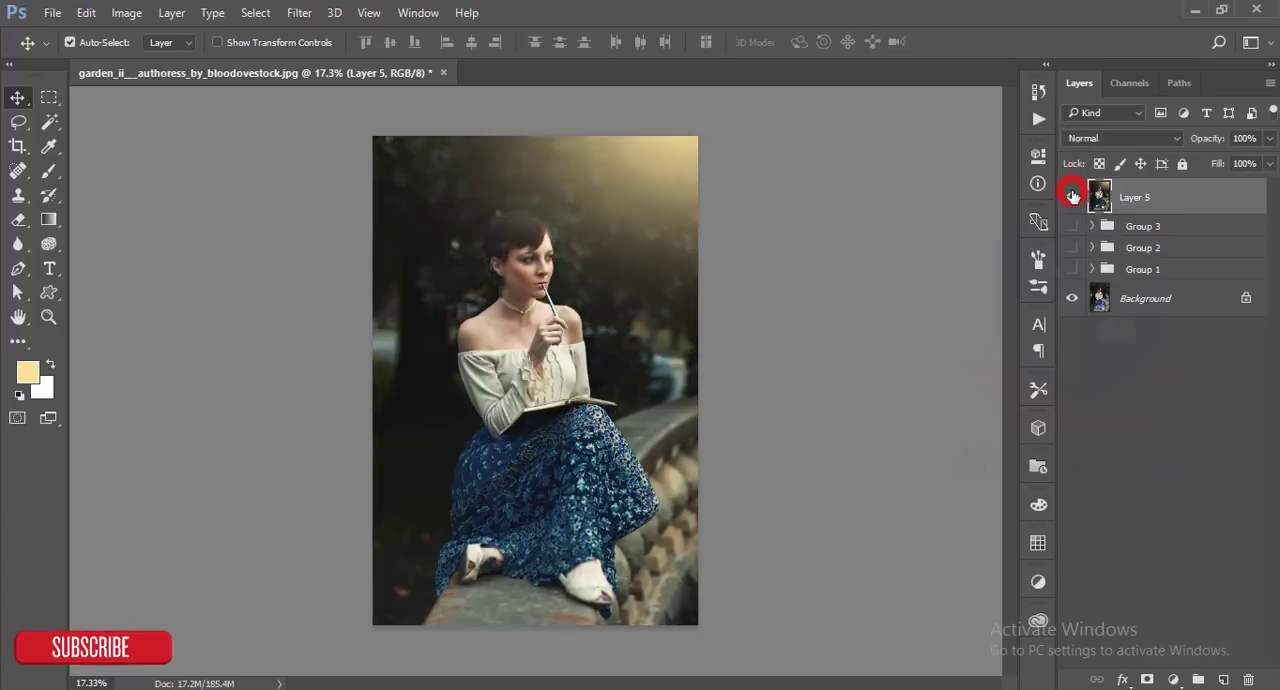
pyautogui.click(847, 345)
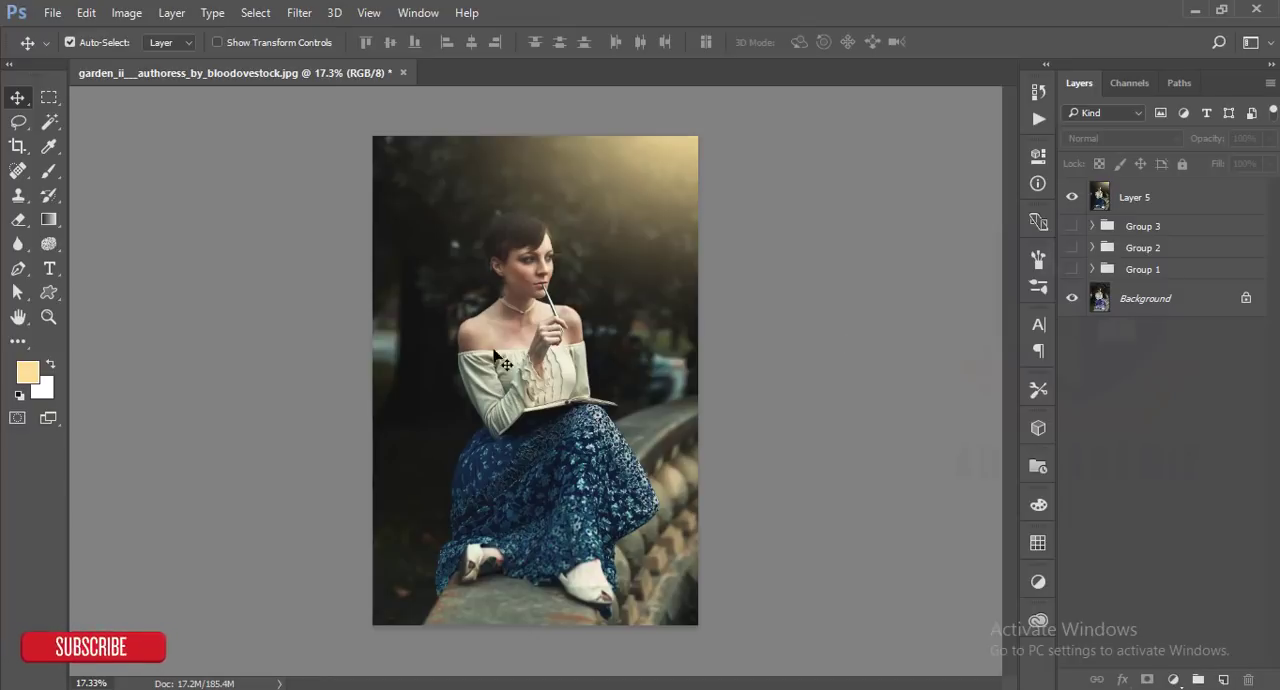
pyautogui.scroll(5, 532, 277)
pyautogui.scroll(-4, 562, 286)
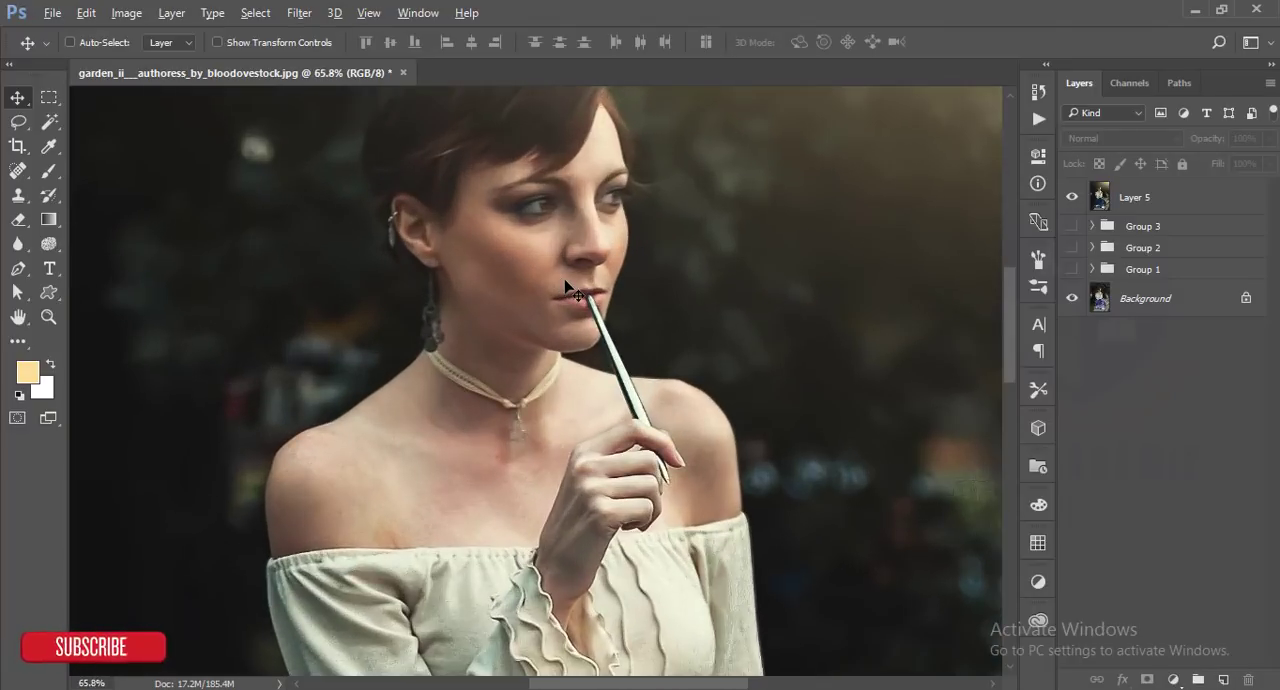
pyautogui.scroll(-2, 567, 287)
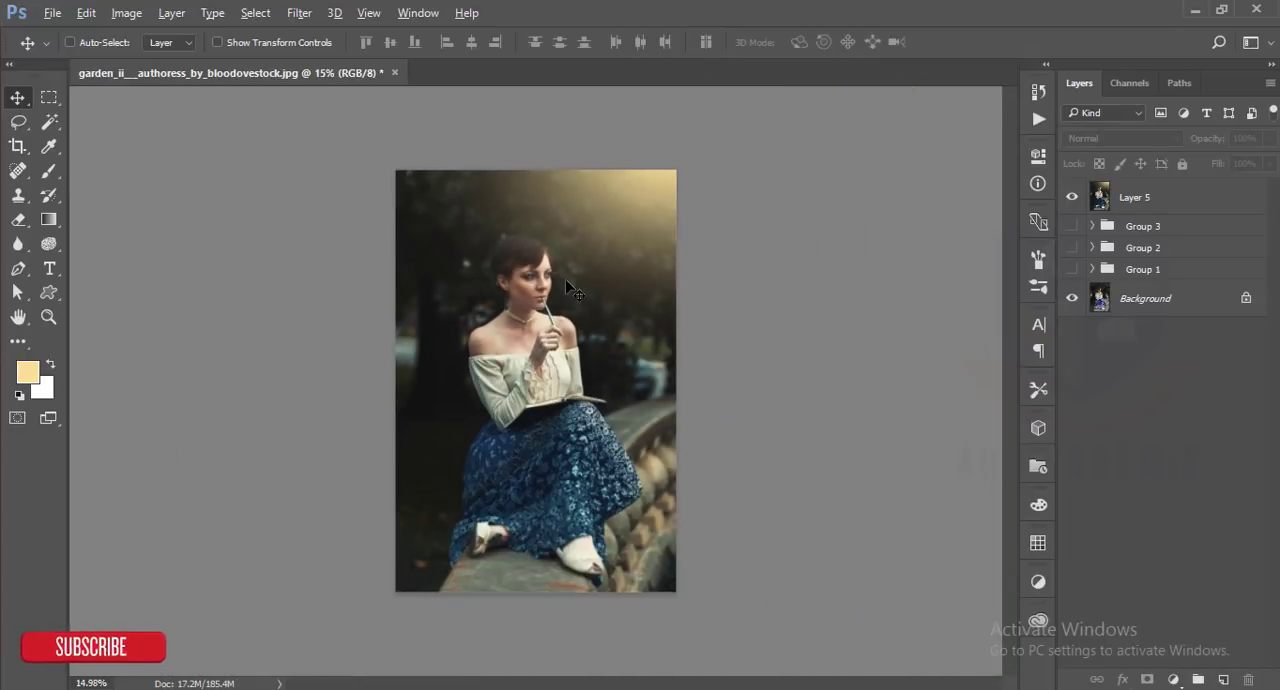
pyautogui.scroll(1, 567, 287)
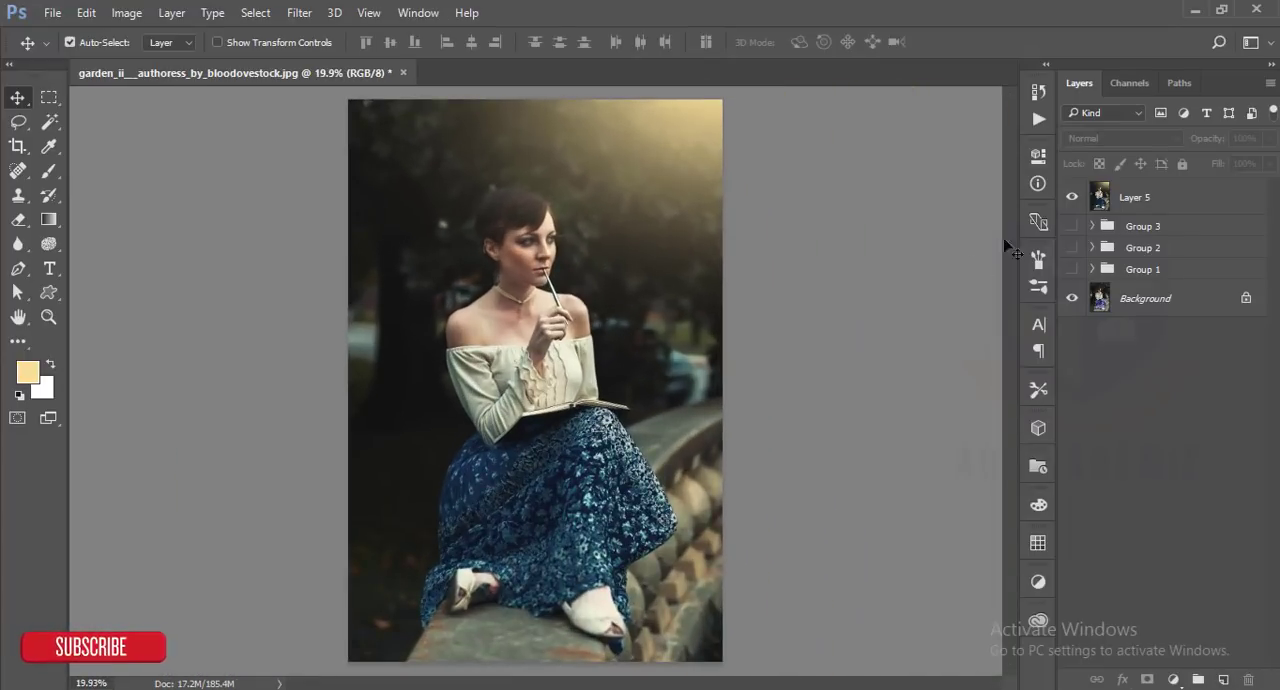